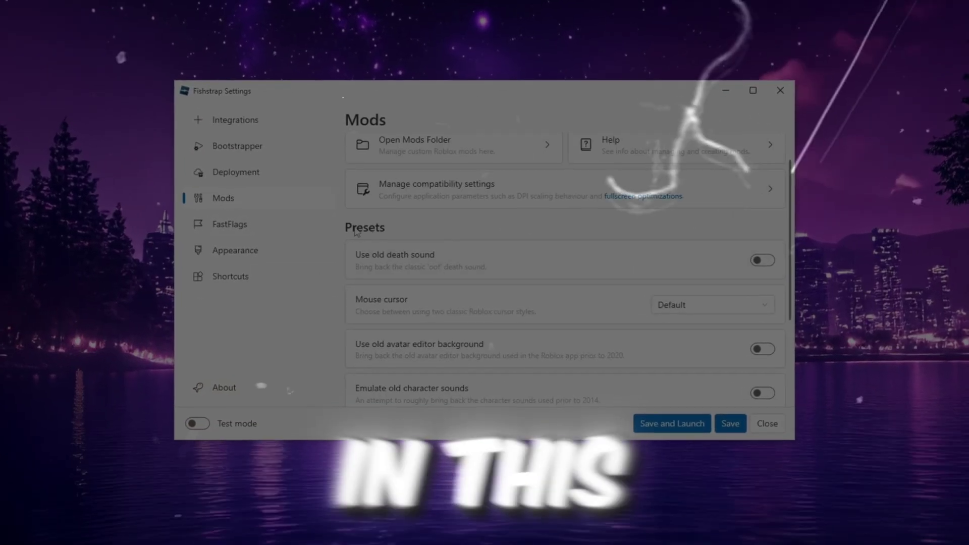
- Look through the Mods presets and the FastFlags options in Fishstrap Settings
scroll(431, 307, "down", 3)
left_click(172, 218)
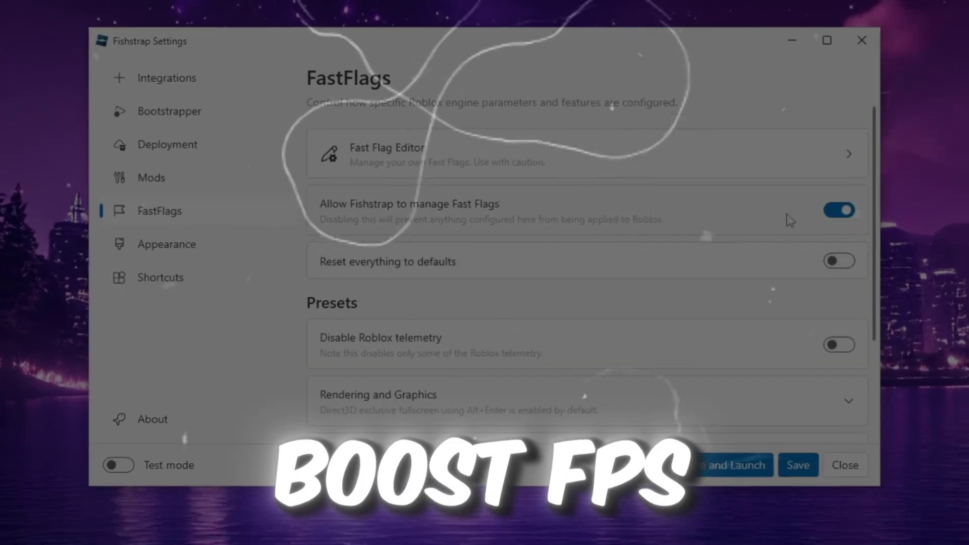
scroll(368, 258, "down", 3)
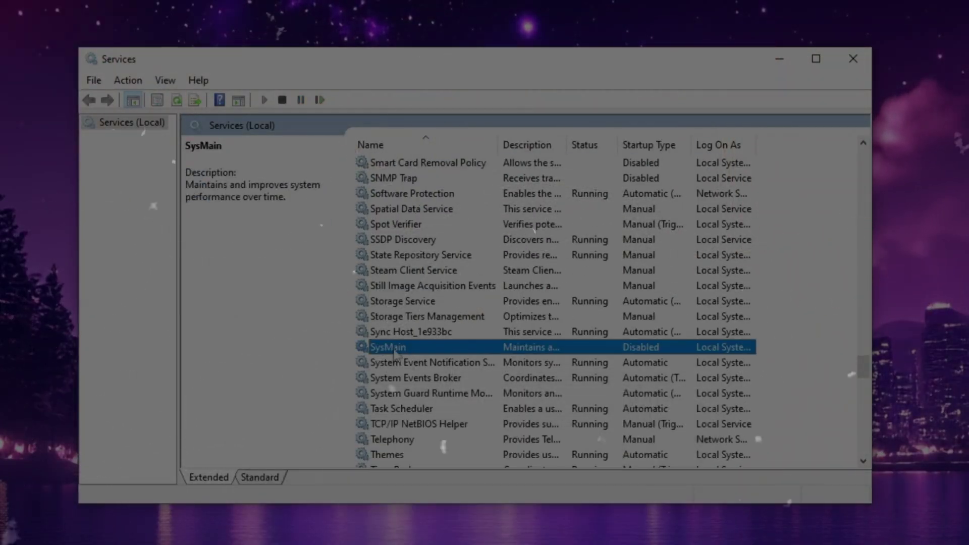
- Open the SysMain service's properties in Services and choose its startup type
right_click(416, 348)
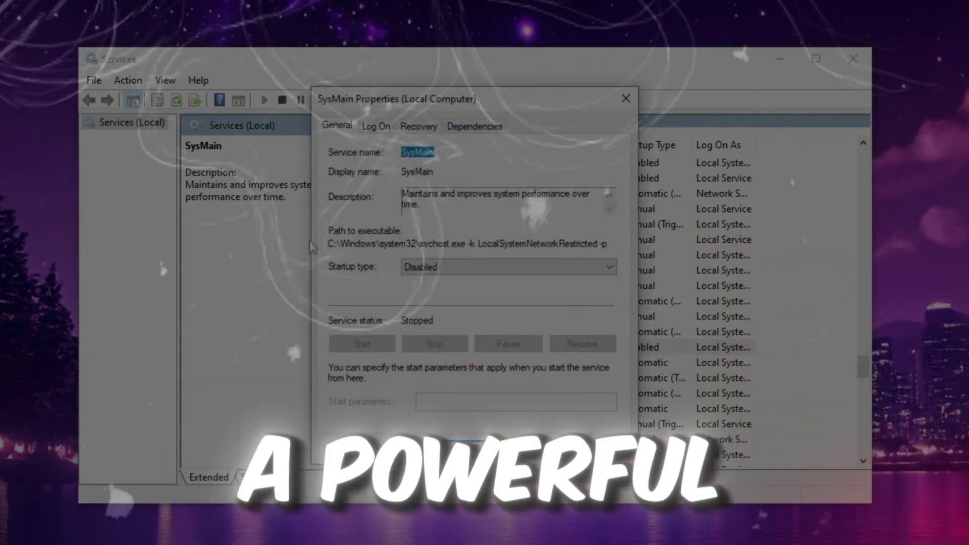
left_click(512, 269)
left_click(519, 303)
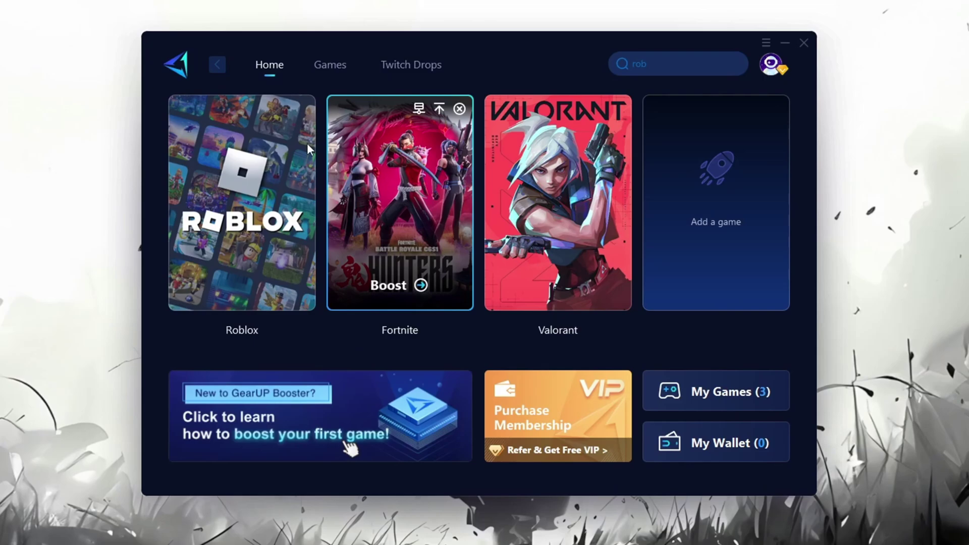
- Switch to GearUP Booster, start boosting Roblox and open the server region selection
mouse_move(306, 152)
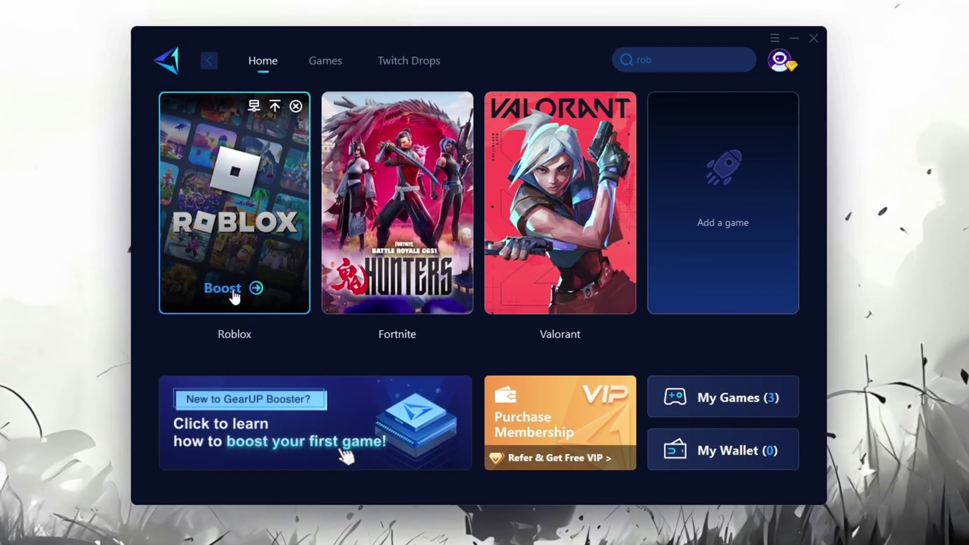
left_click(232, 291)
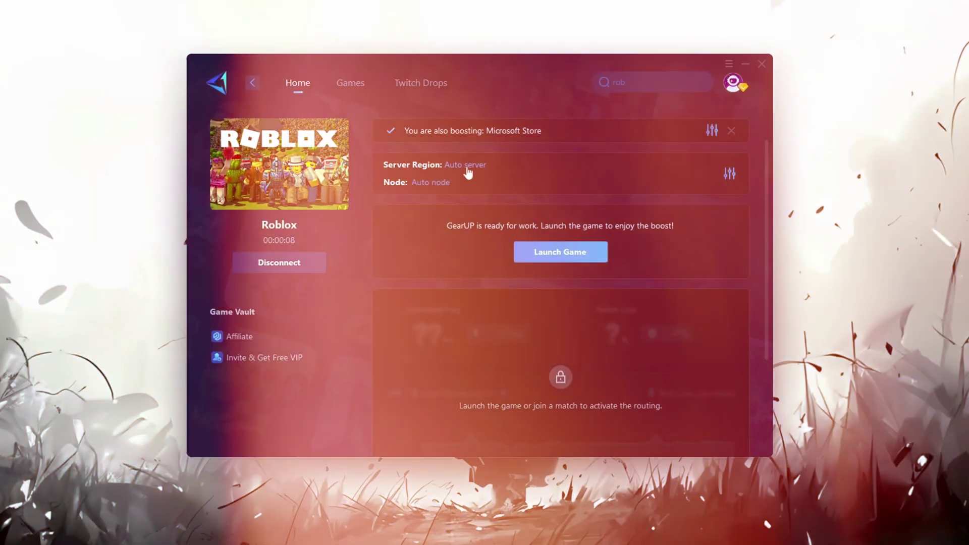
left_click(467, 168)
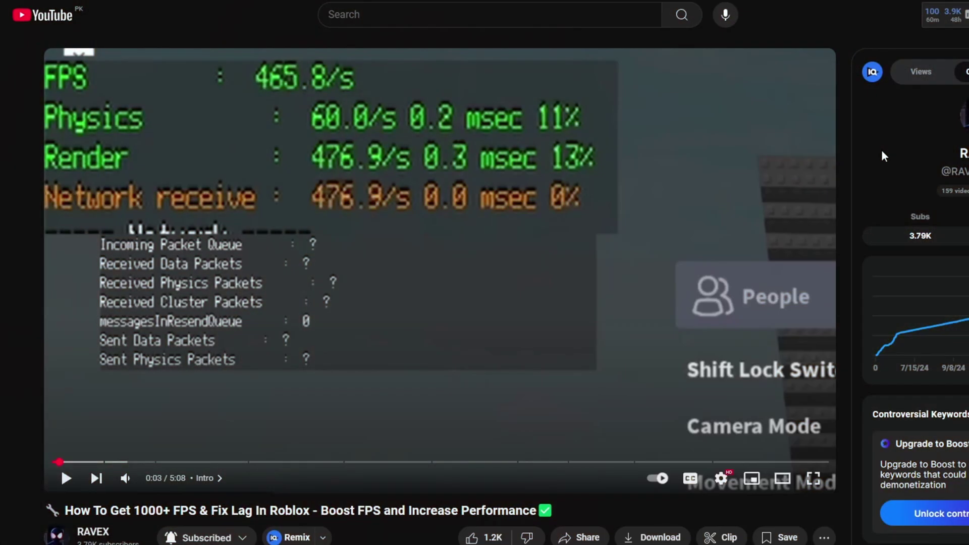
scroll(883, 156, "down", 6)
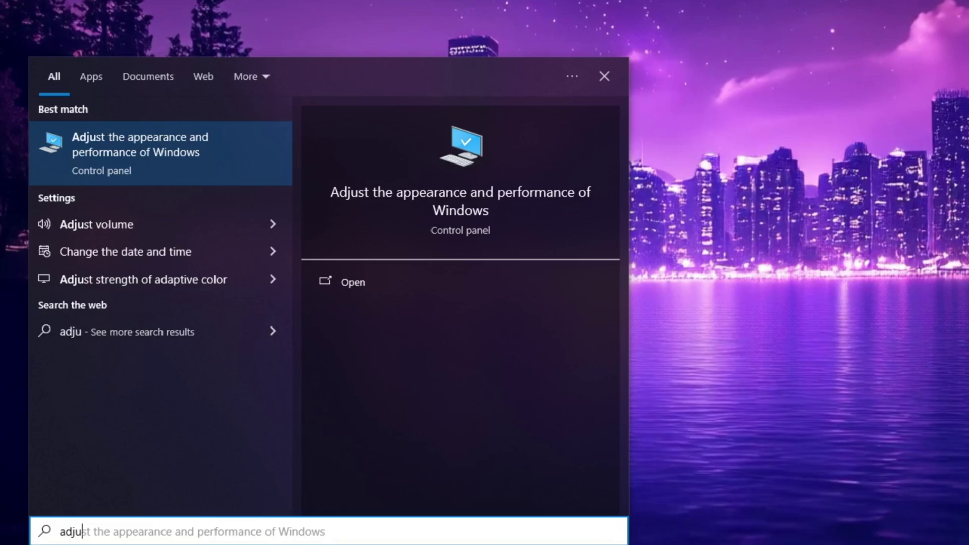
- Set Windows visual effects to best performance, then enable only window shadows, thumbnails instead of icons and smooth screen font edges
left_click(128, 160)
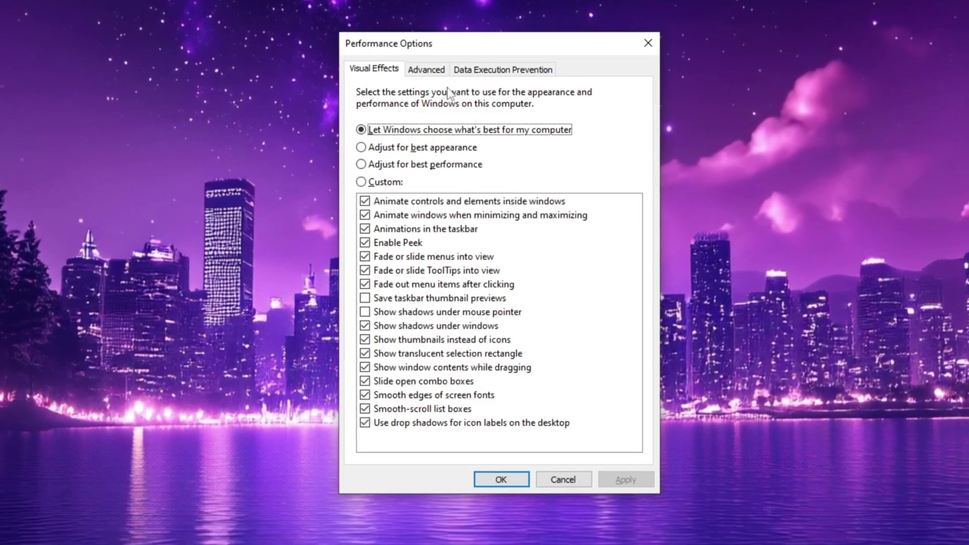
left_click(372, 167)
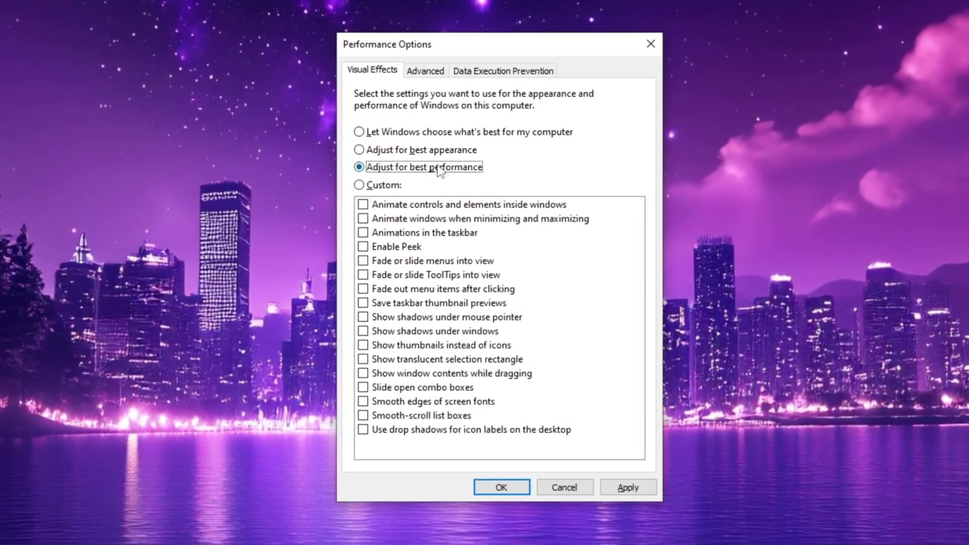
left_click(361, 348)
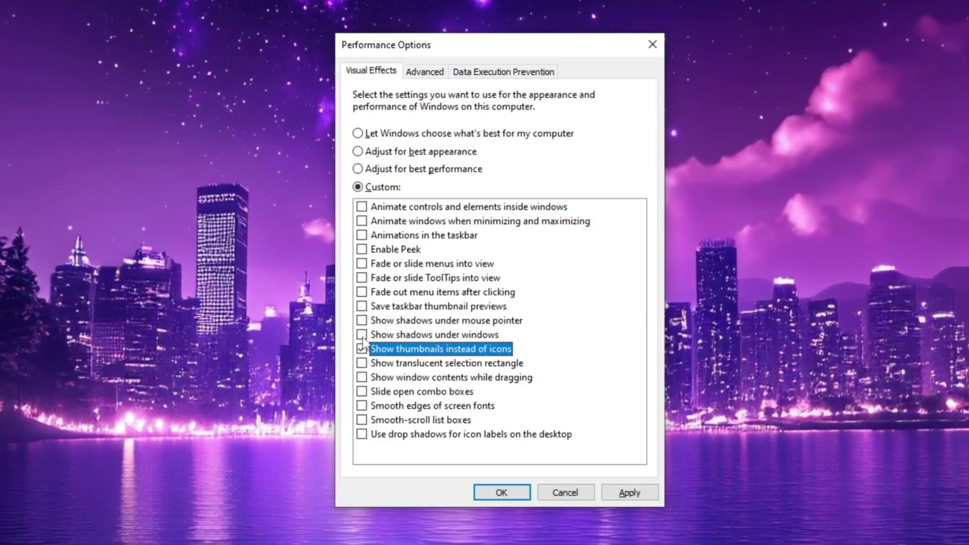
left_click(363, 409)
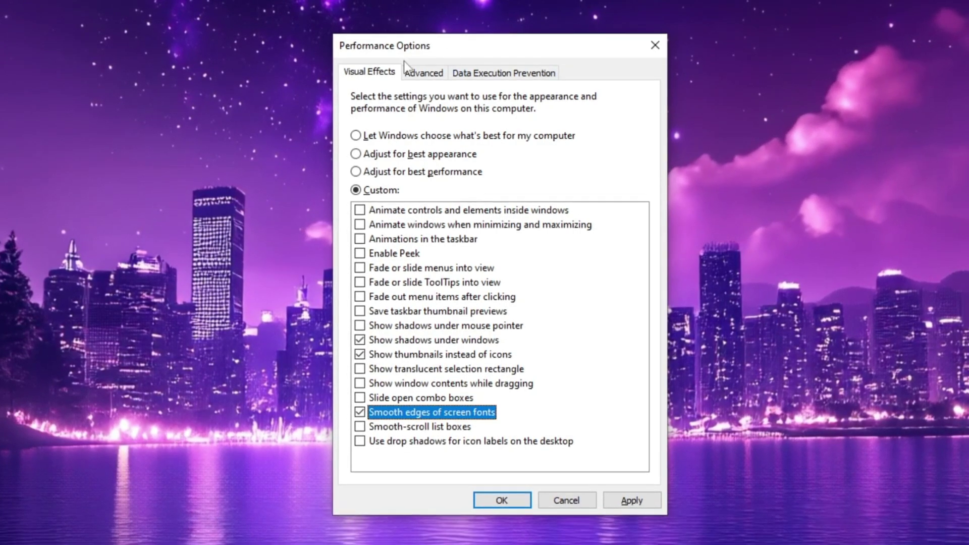
left_click(427, 73)
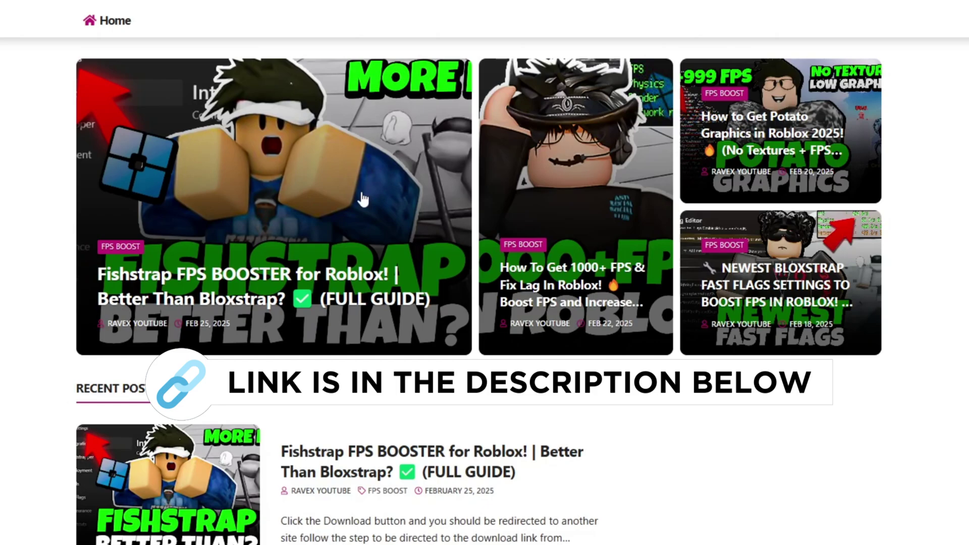
- Launch the Fishstrap application from the 1-FishStrap folder and open its settings
double_click(278, 112)
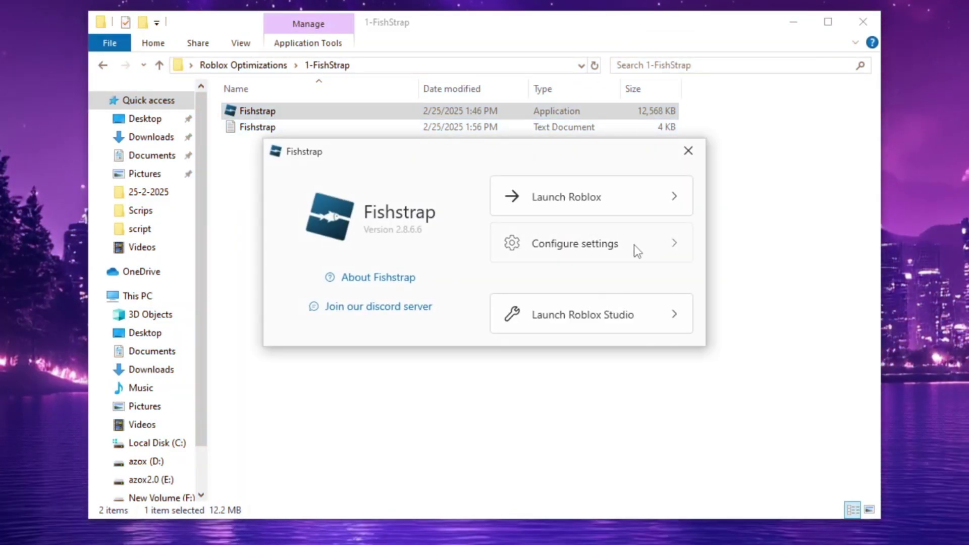
left_click(634, 244)
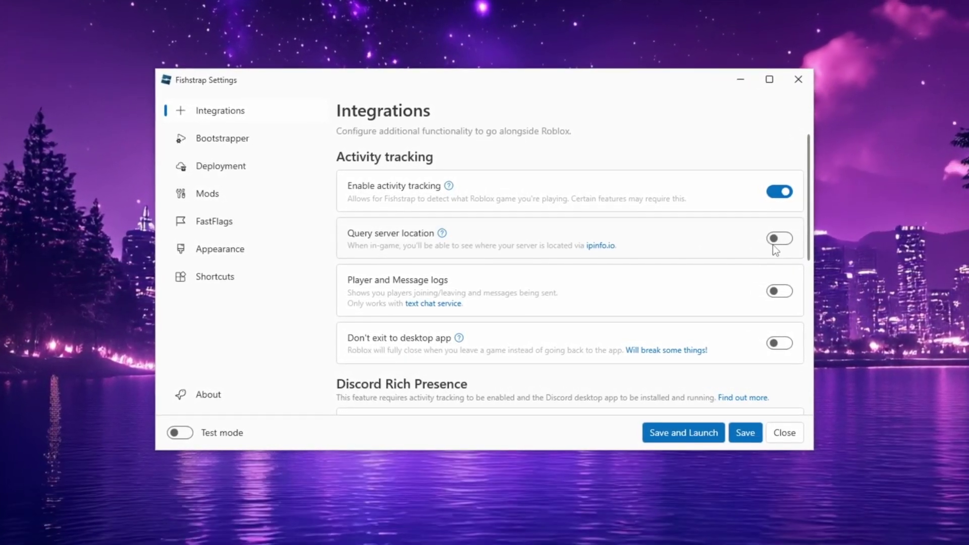
- Review the Integrations, Bootstrapper and Deployment settings of Fishstrap
scroll(442, 232, "down", 1)
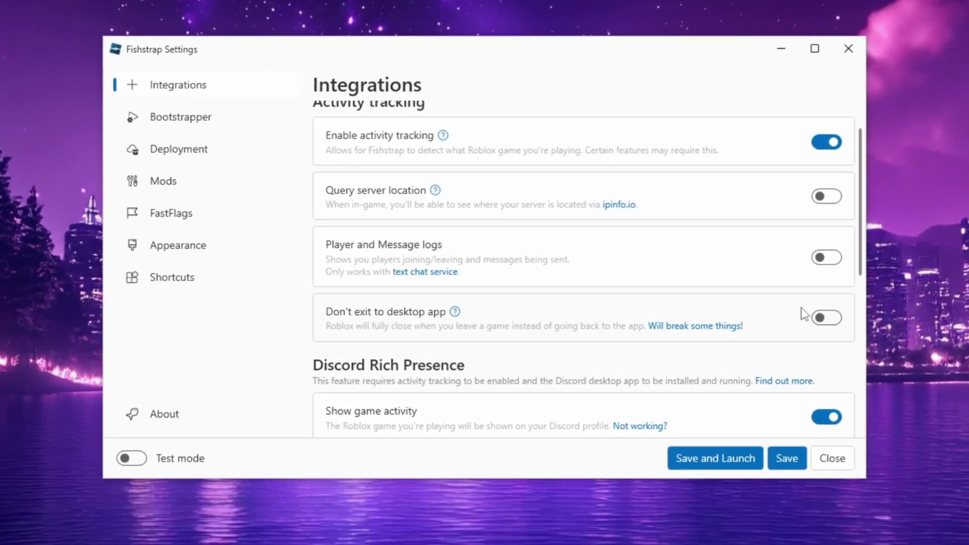
scroll(369, 318, "down", 3)
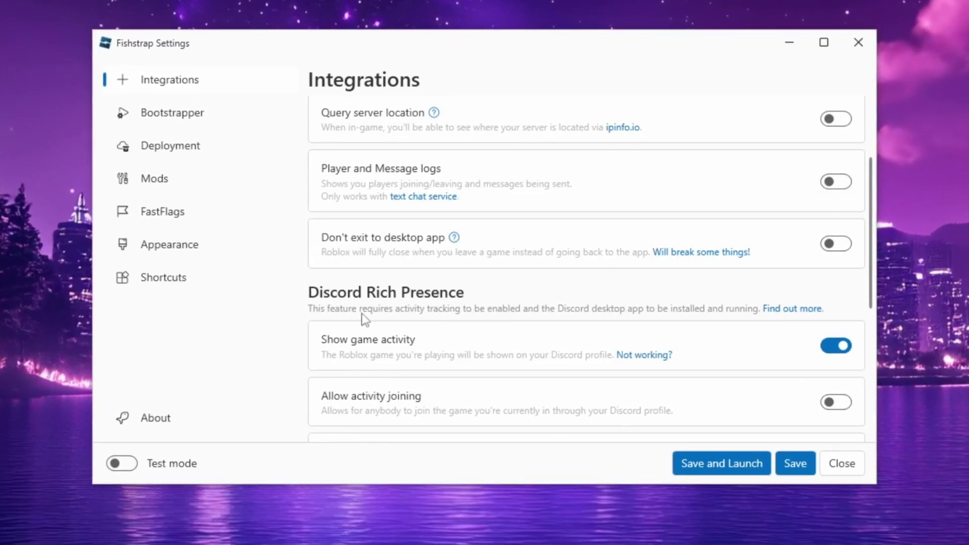
scroll(364, 319, "down", 2)
scroll(402, 288, "down", 2)
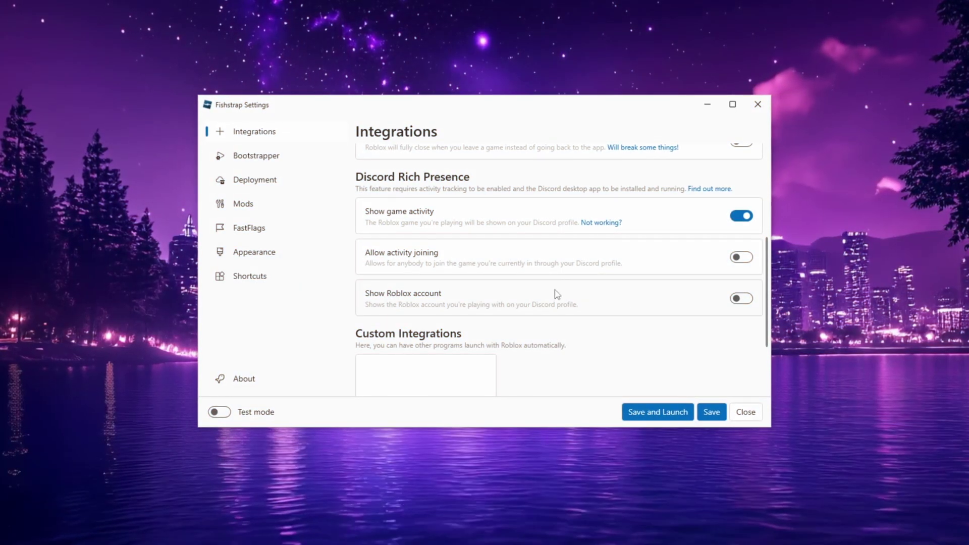
left_click(282, 160)
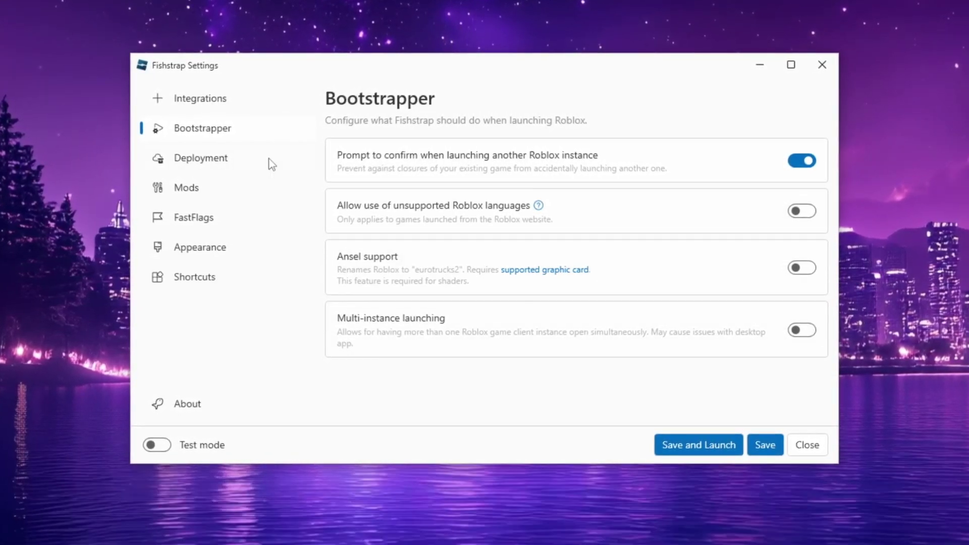
left_click(271, 163)
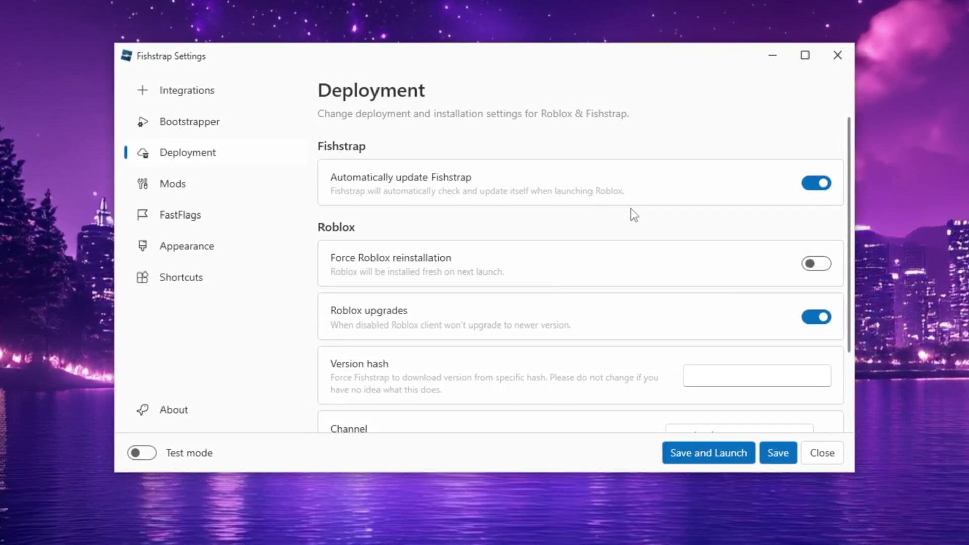
scroll(616, 214, "down", 1)
scroll(395, 205, "down", 1)
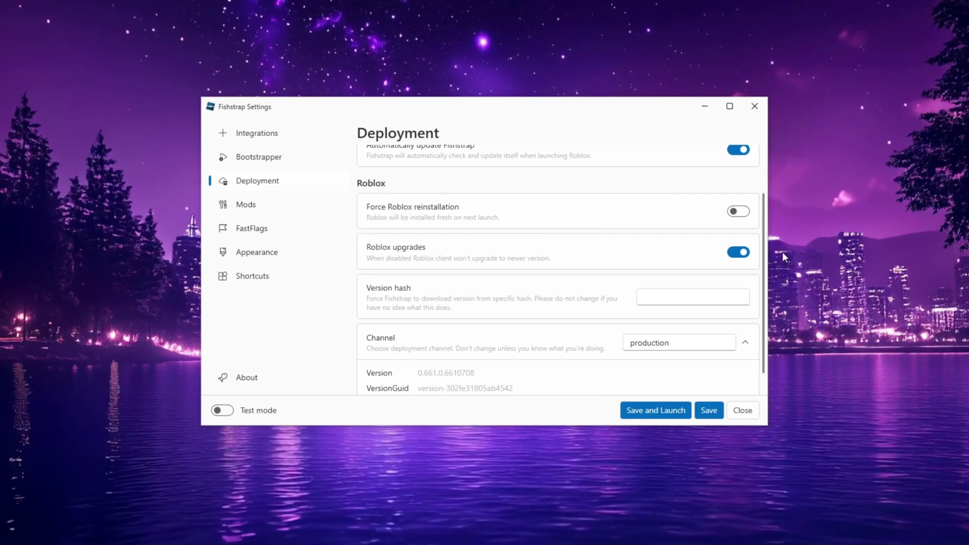
- Open the mods folder from Fishstrap and go to version-302fe31805ab4542 in Fishstrap's Versions folder to find RobloxPlayerBeta
left_click(240, 205)
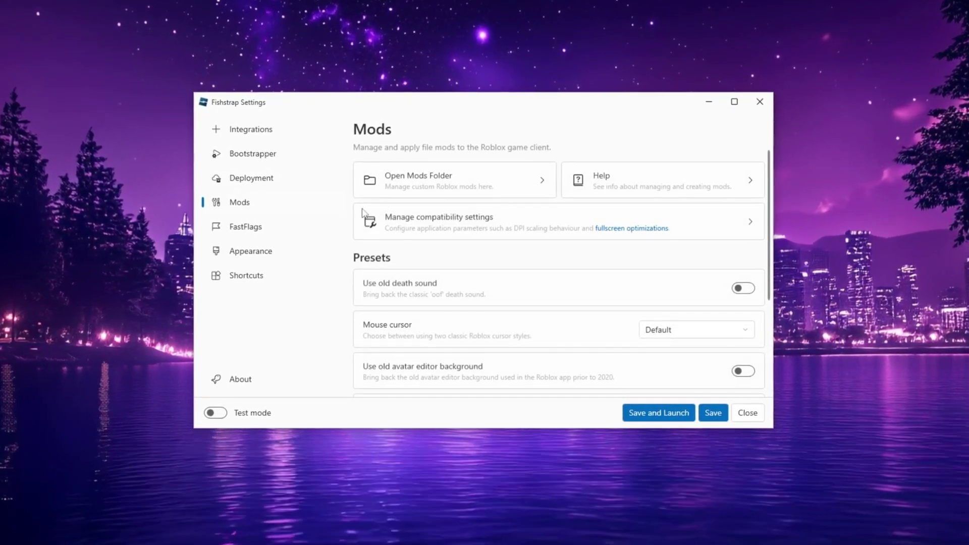
left_click(428, 180)
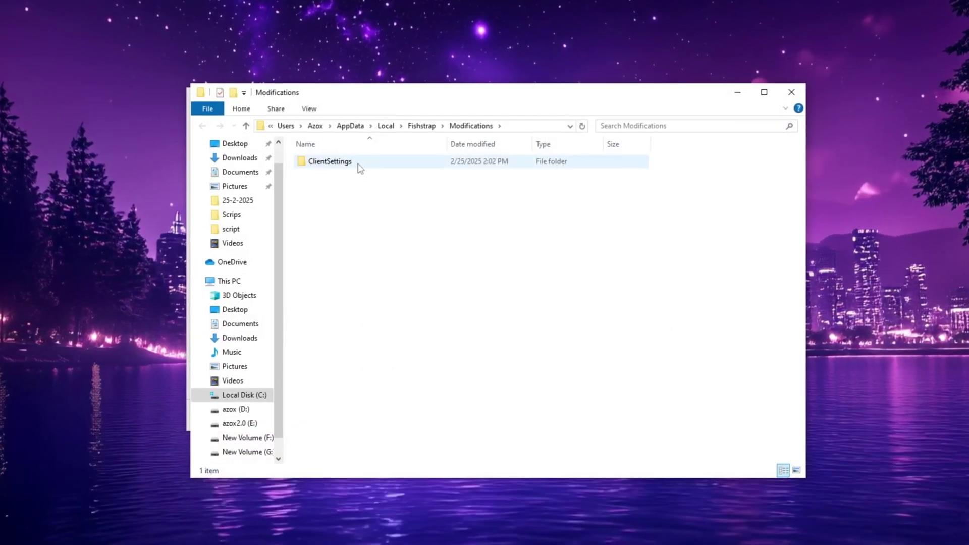
left_click(421, 125)
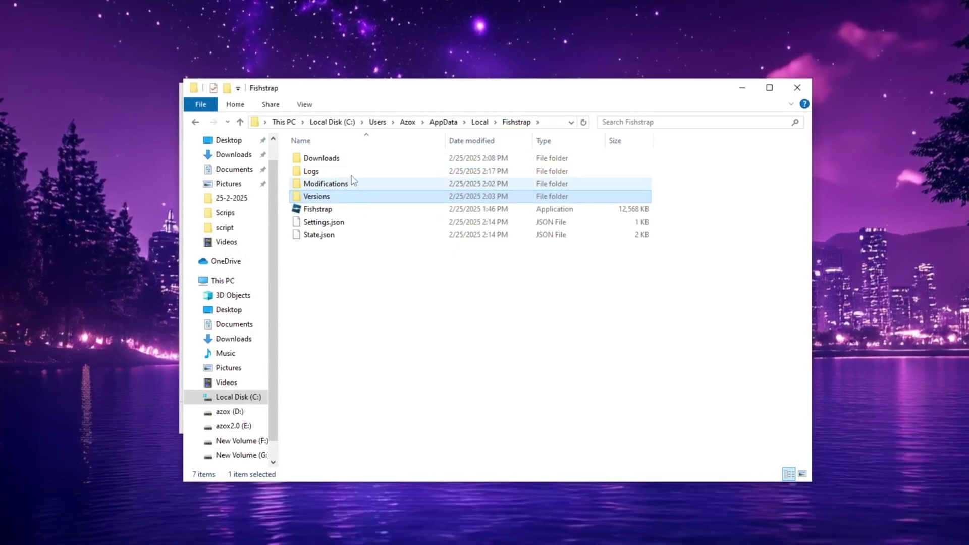
double_click(323, 197)
double_click(343, 158)
scroll(371, 303, "down", 9)
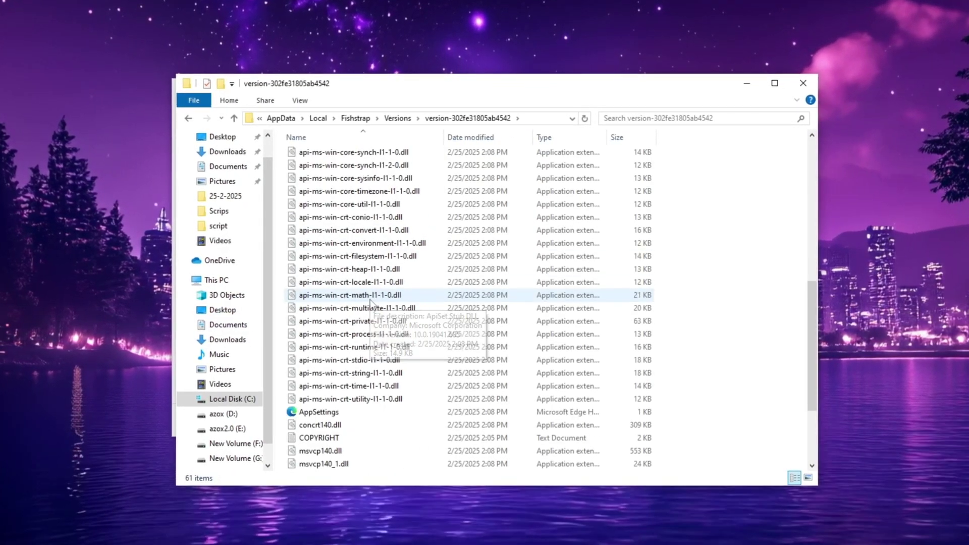
scroll(371, 303, "down", 3)
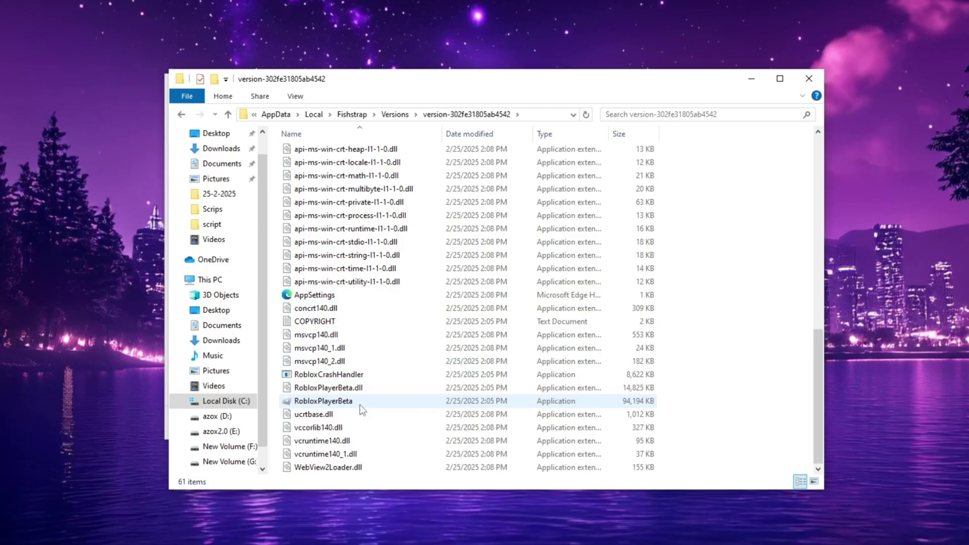
- Open the RobloxPlayerBeta application's compatibility properties and disable fullscreen optimizations
left_click(348, 401)
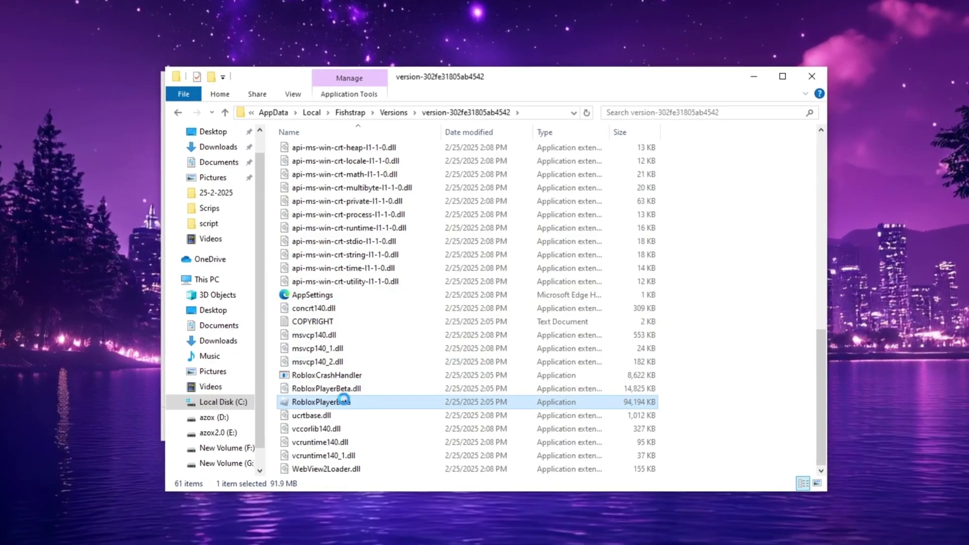
right_click(344, 401)
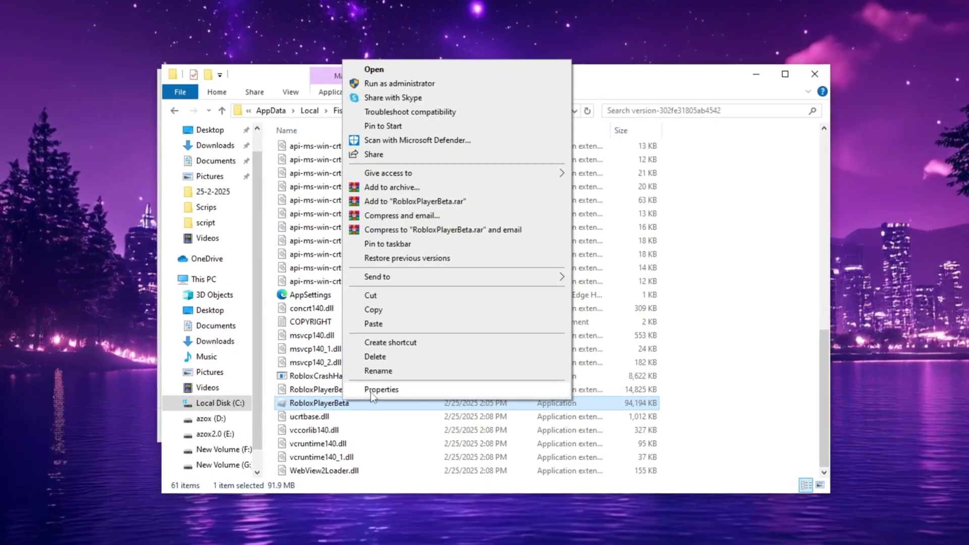
left_click(370, 386)
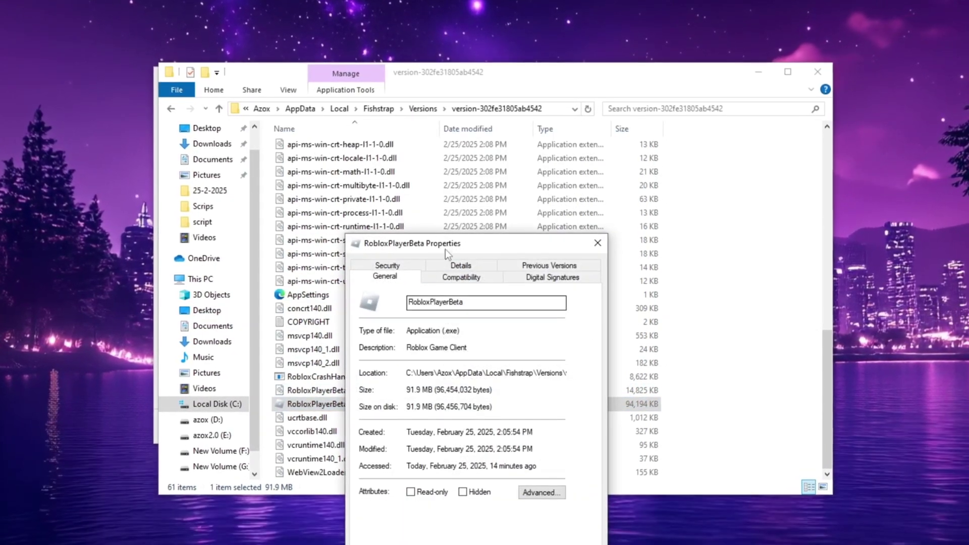
left_click_drag(446, 250, 471, 132)
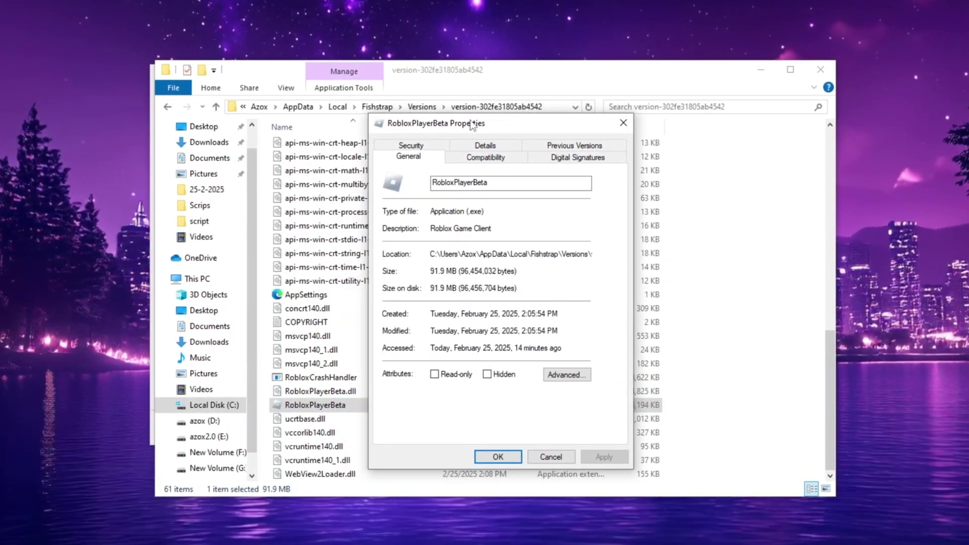
left_click(486, 156)
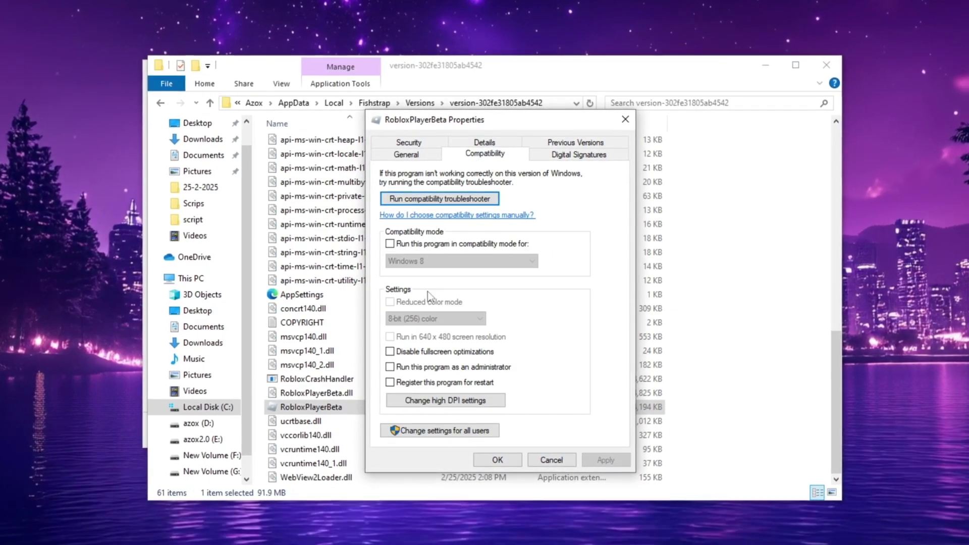
left_click(389, 352)
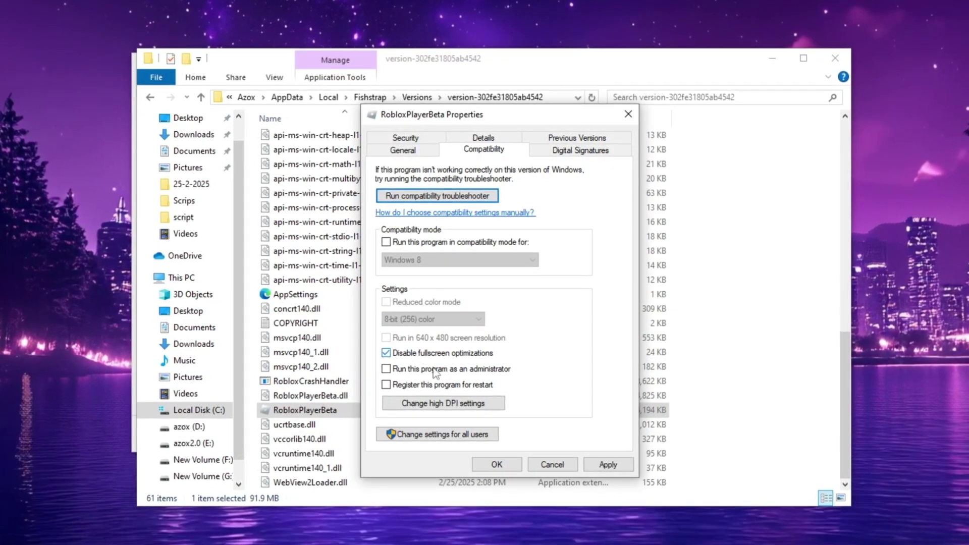
- Override RobloxPlayerBeta's high DPI scaling behavior with scaling performed by Application
left_click(408, 403)
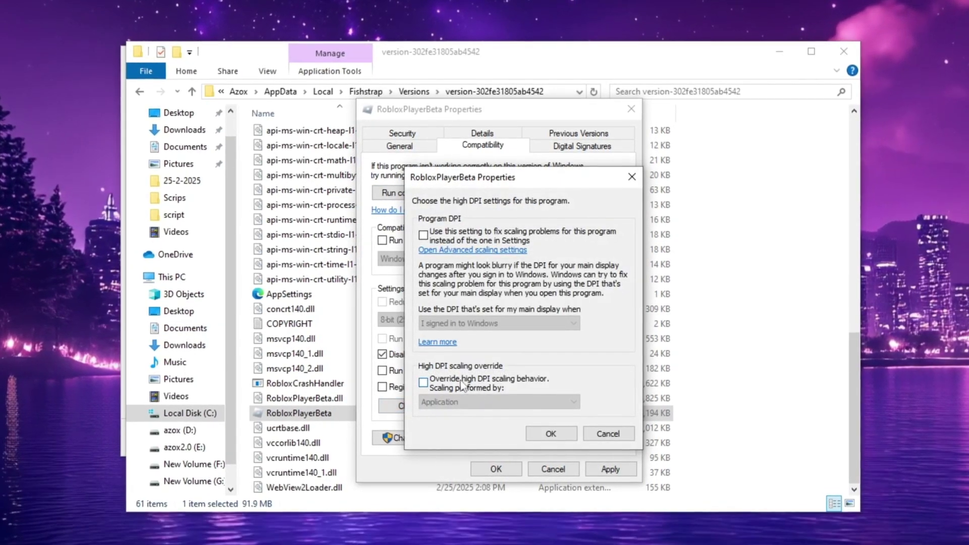
left_click(472, 387)
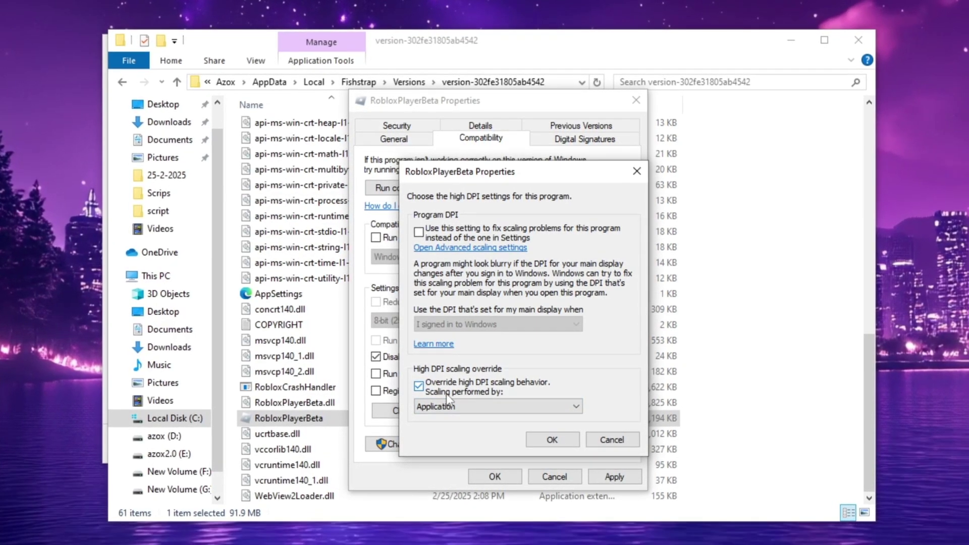
left_click(552, 438)
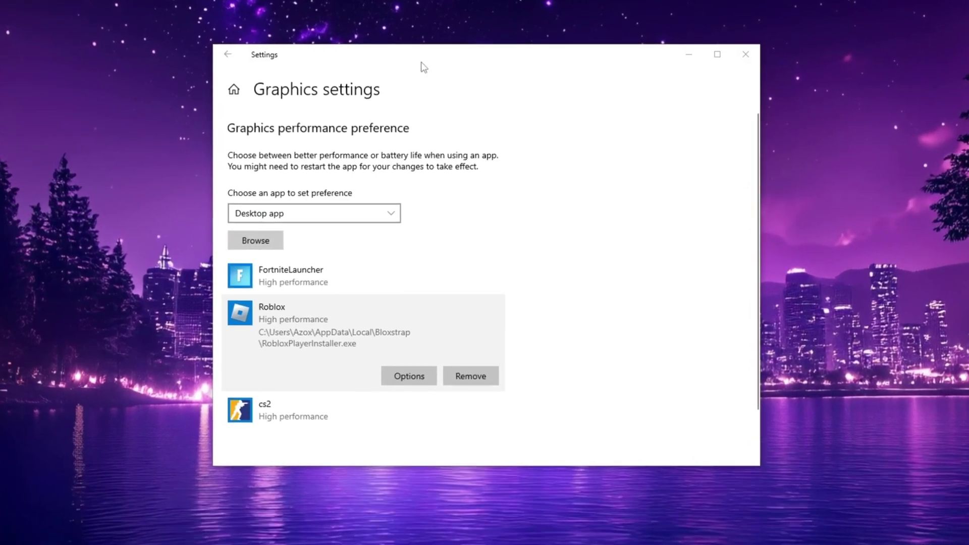
- Add RobloxPlayerBeta from Fishstrap's Versions\version-302fe31805ab4542 folder as a desktop app in the graphics performance preferences
left_click(451, 72)
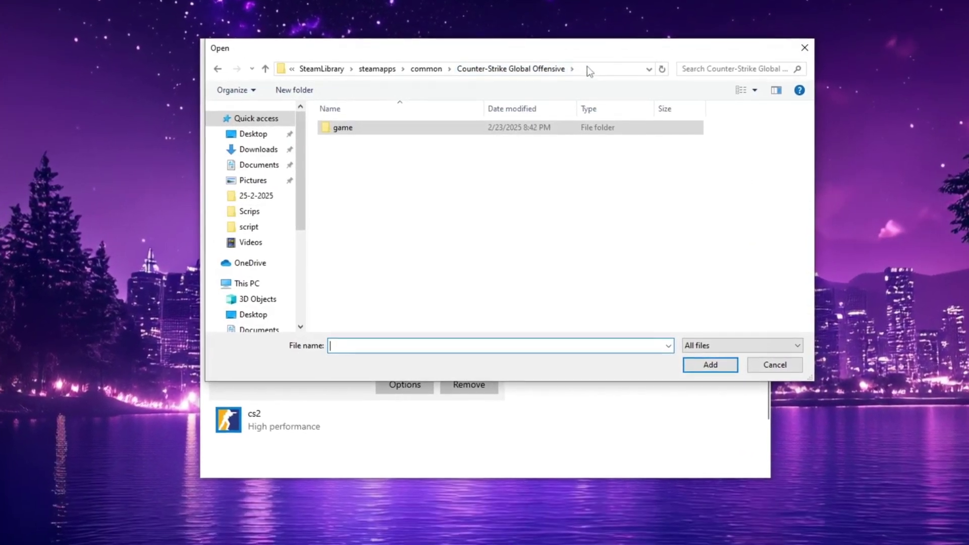
left_click(587, 70)
type("C:\\Users\\Azox\\AppData\\Local\\Fishstrap\\Versions\\version-302fe31805ab4542")
key("Return")
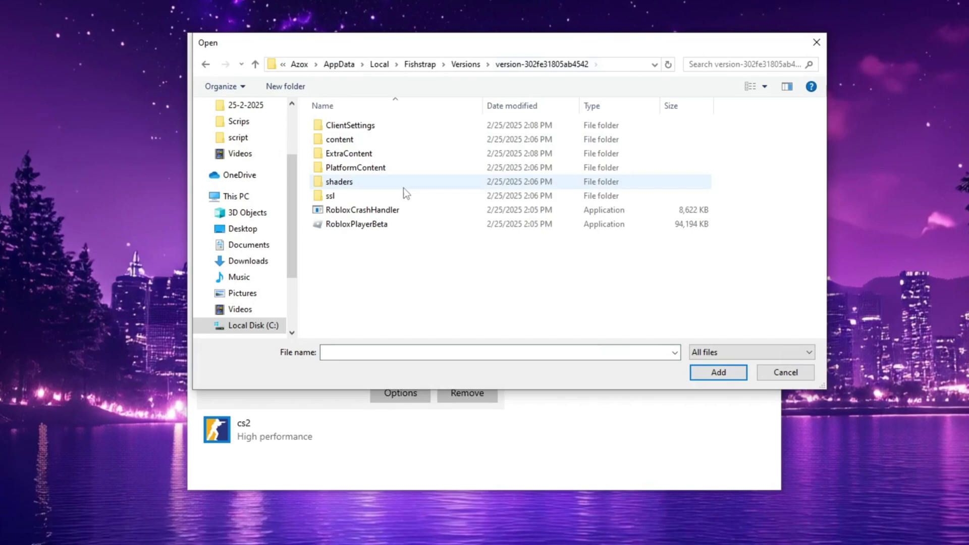
left_click(360, 225)
left_click(722, 376)
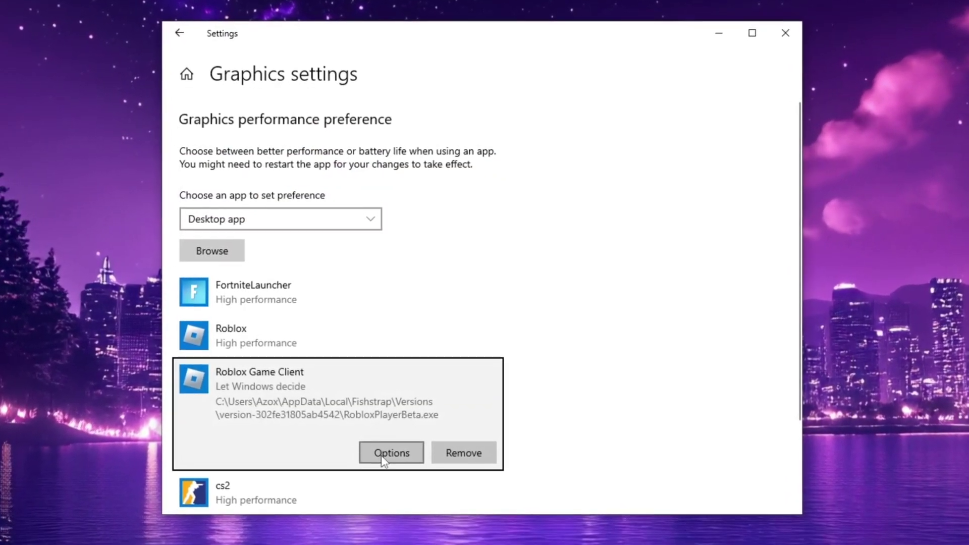
- Set the Roblox Game Client's graphics preference to High performance and save it
left_click(392, 449)
left_click(374, 304)
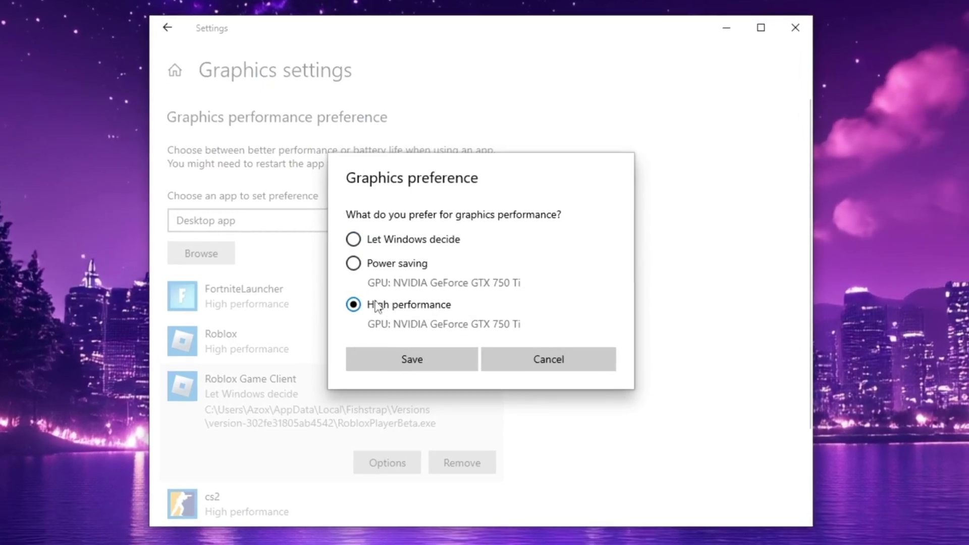
left_click(411, 359)
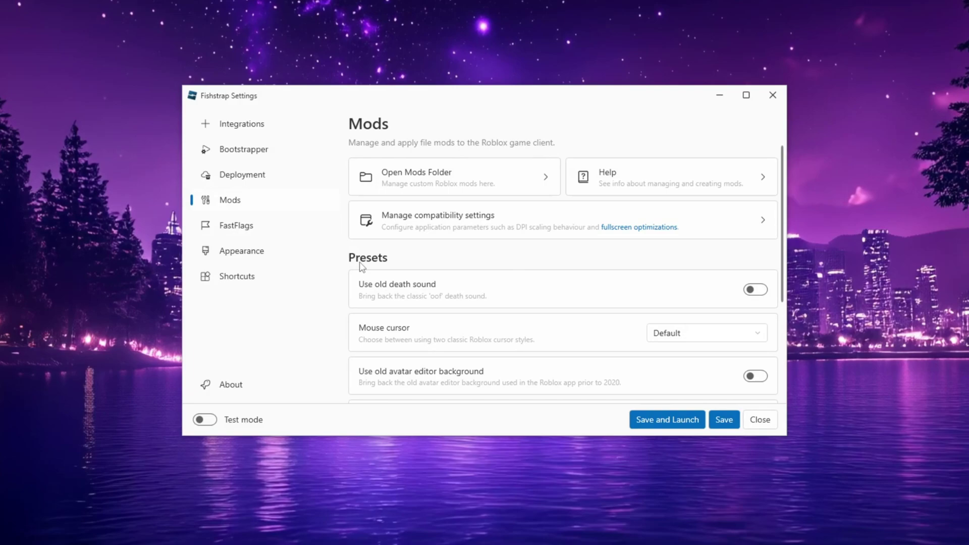
- Review the presets and the custom font option in Fishstrap's Mods settings
scroll(374, 262, "down", 1)
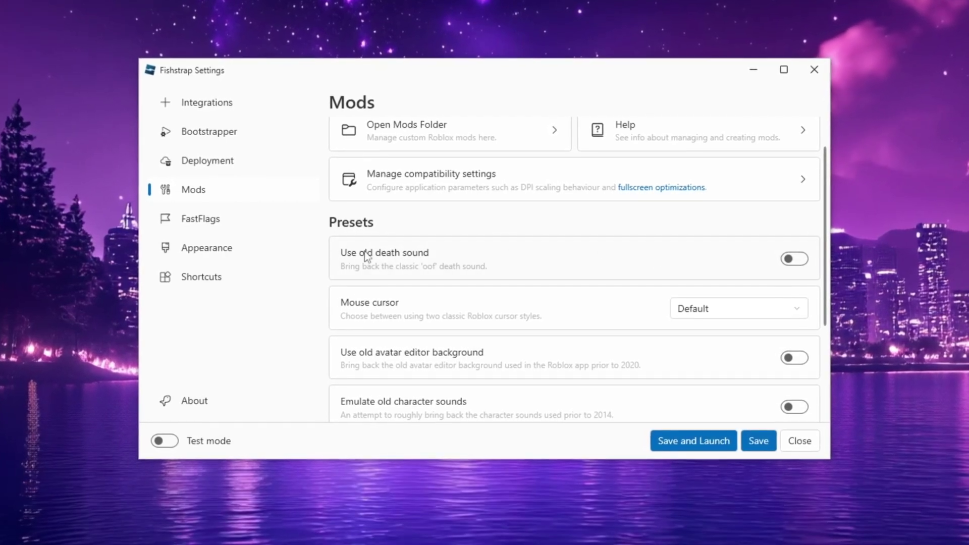
scroll(657, 257, "down", 1)
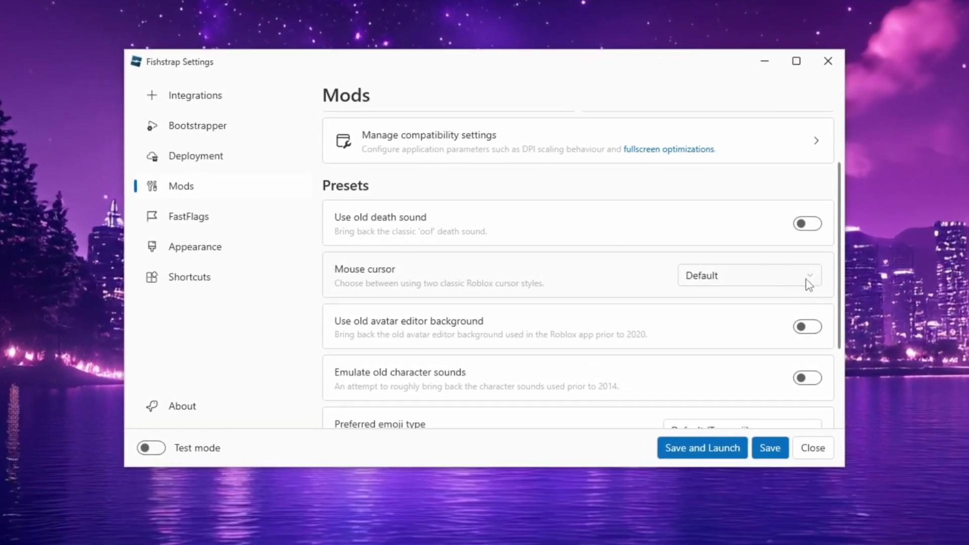
scroll(798, 333, "down", 1)
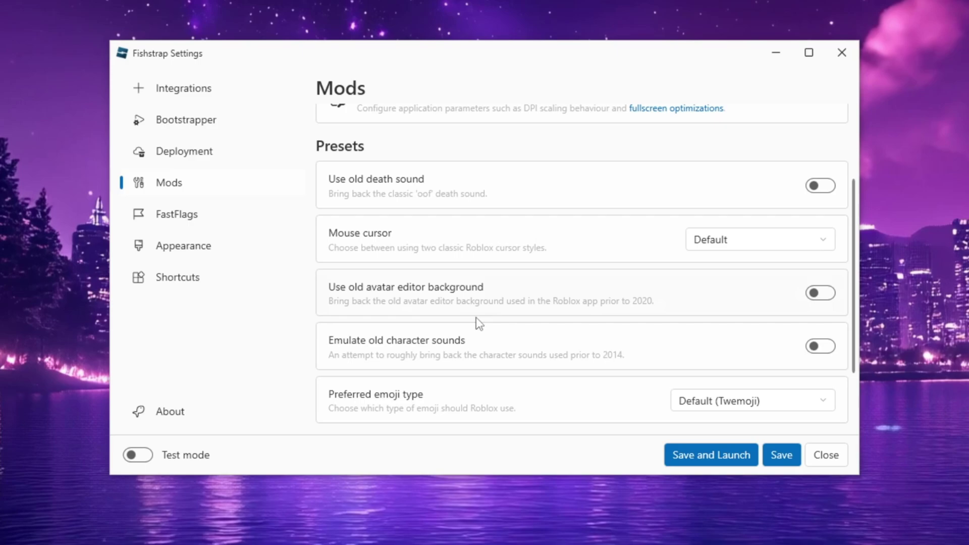
scroll(391, 318, "down", 1)
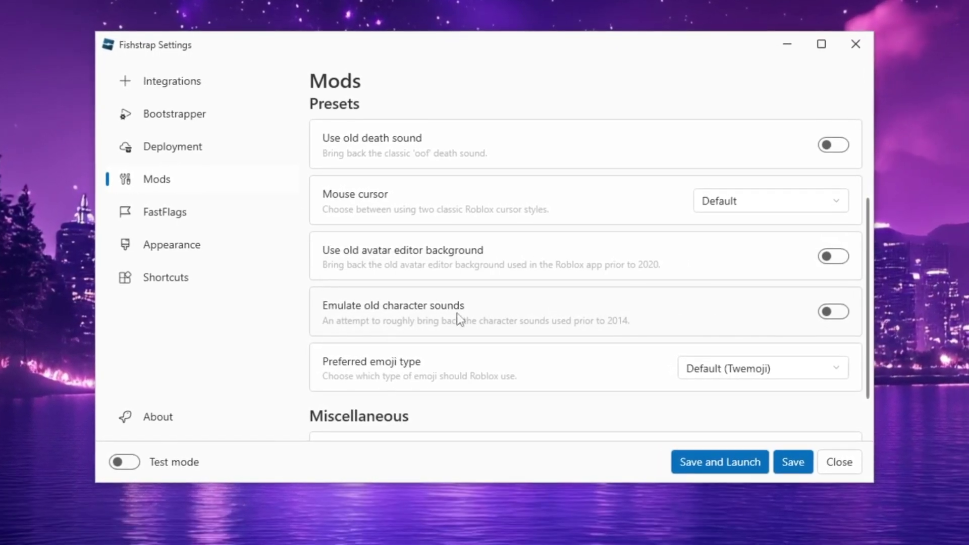
scroll(459, 318, "down", 1)
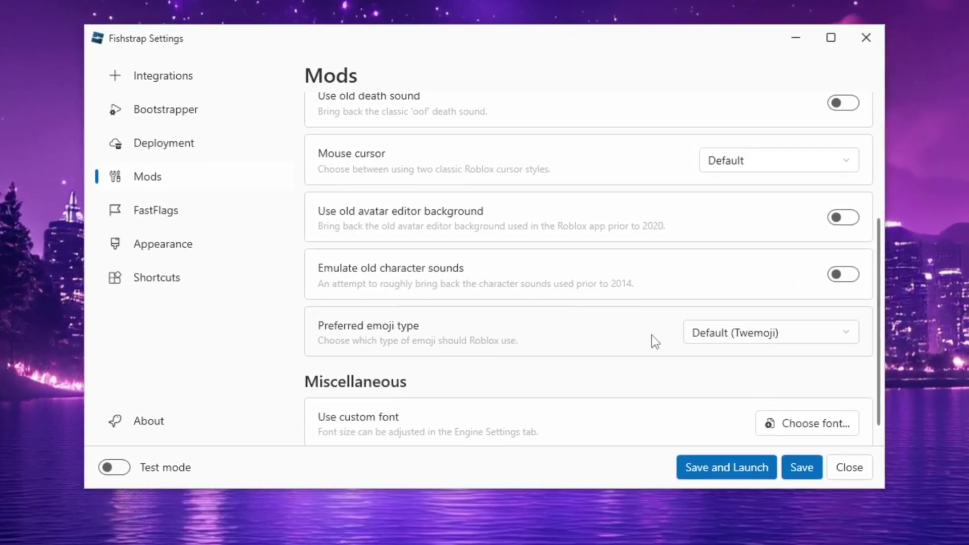
scroll(525, 336, "down", 1)
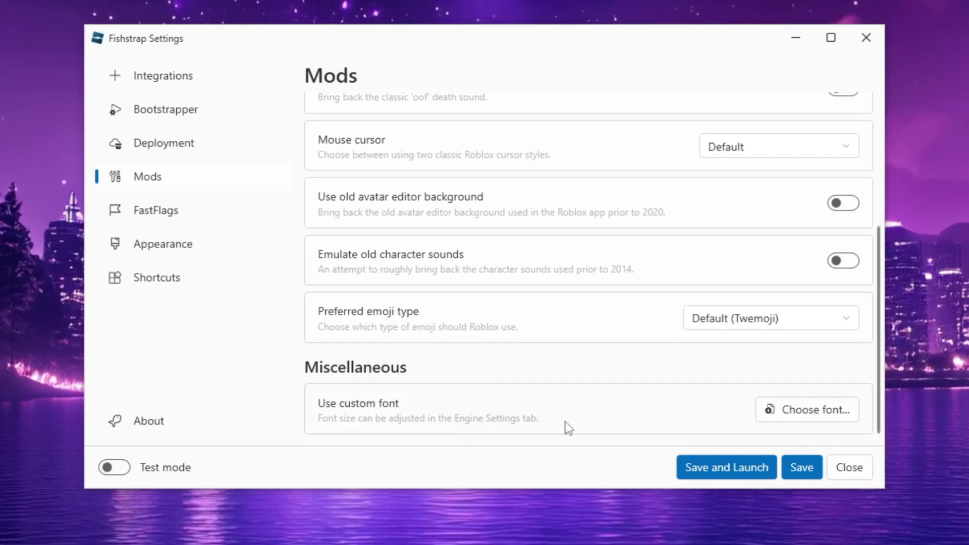
- Expand Rendering and Graphics in Fishstrap's FastFlags settings and choose Automatic for anti-aliasing quality (MSAA)
left_click(138, 214)
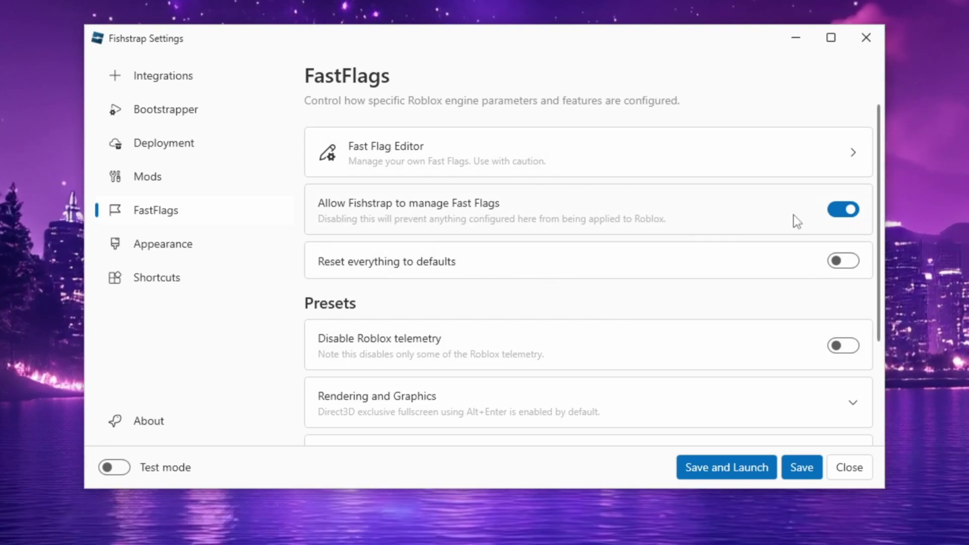
scroll(535, 306, "down", 3)
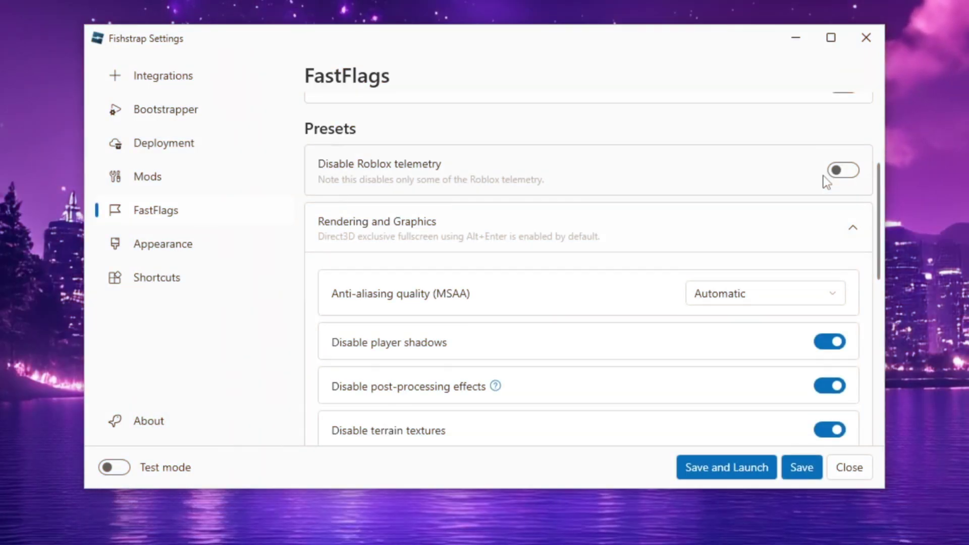
scroll(586, 191, "down", 1)
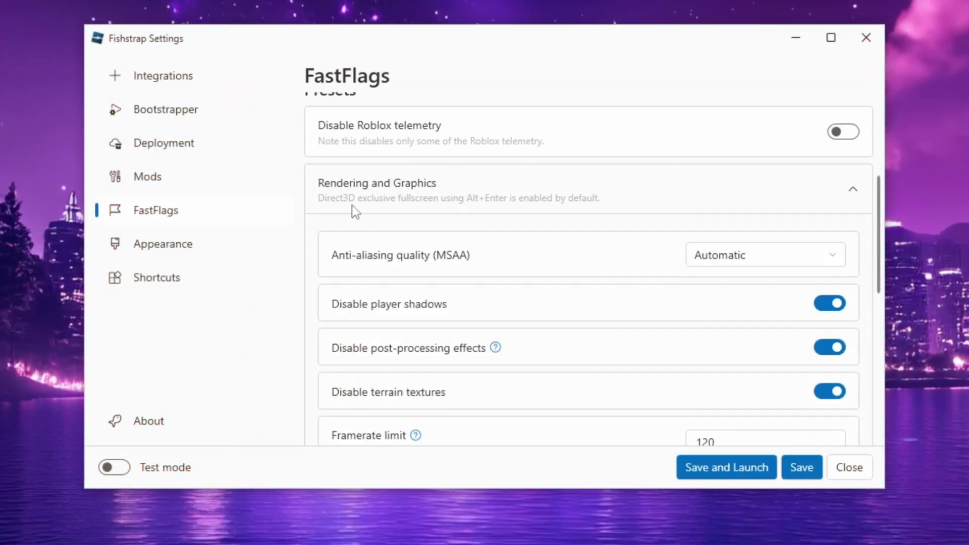
left_click(812, 255)
left_click(716, 295)
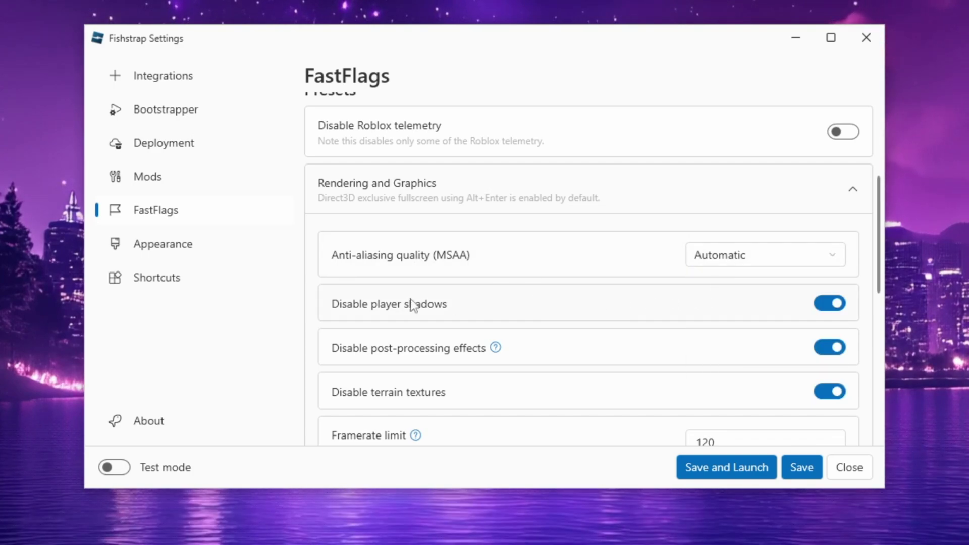
- Review the remaining Rendering and Graphics settings, from player shadows to texture quality, and inspect the available rendering modes
scroll(399, 293, "down", 1)
scroll(358, 307, "down", 1)
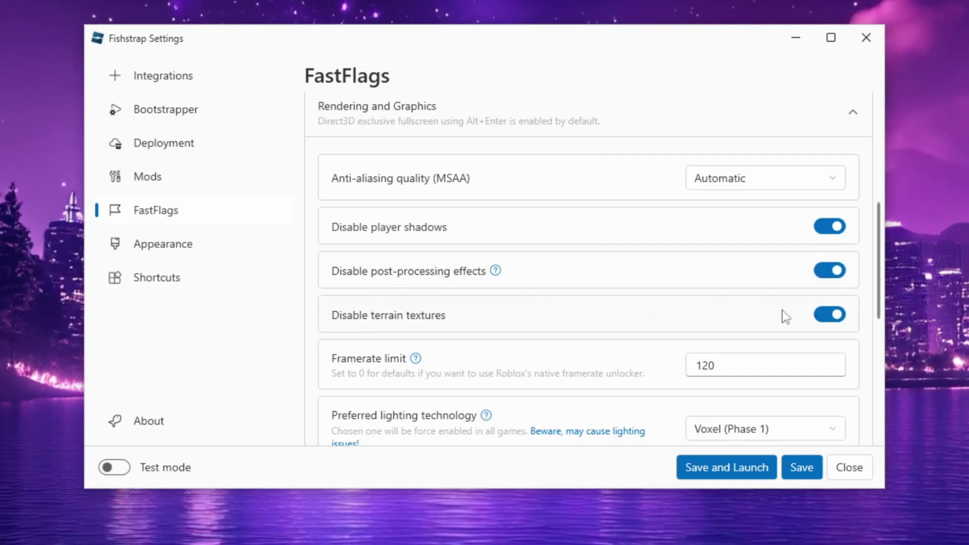
scroll(797, 320, "down", 1)
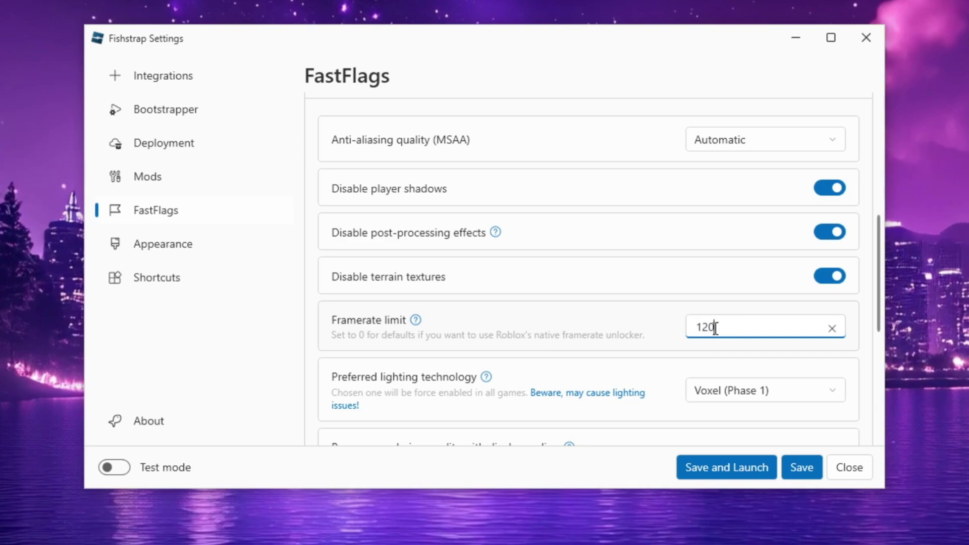
scroll(622, 298, "down", 1)
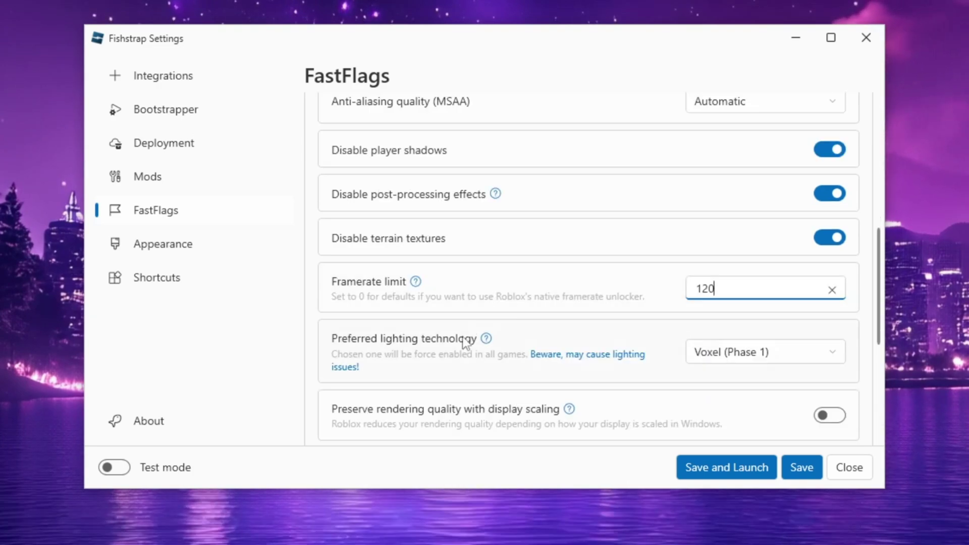
scroll(797, 352, "down", 2)
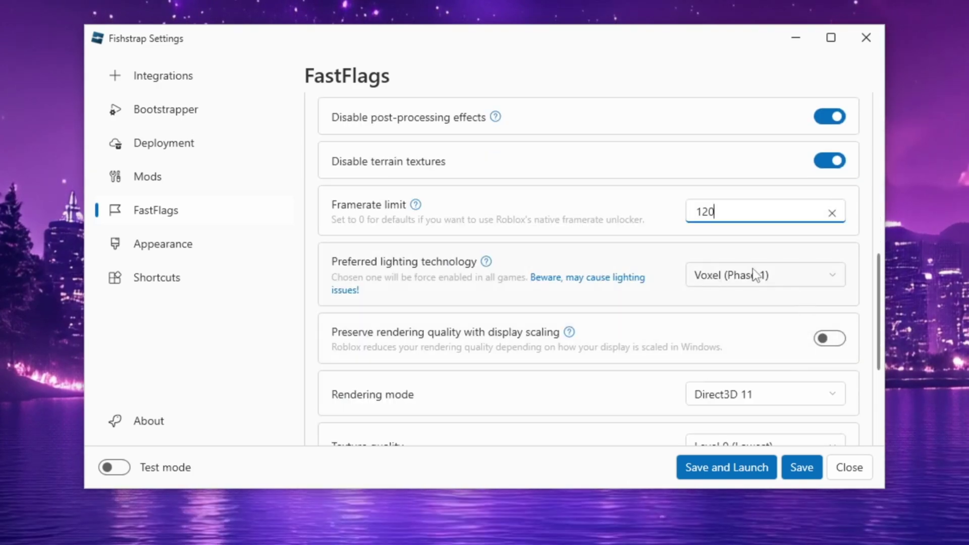
scroll(714, 286, "down", 1)
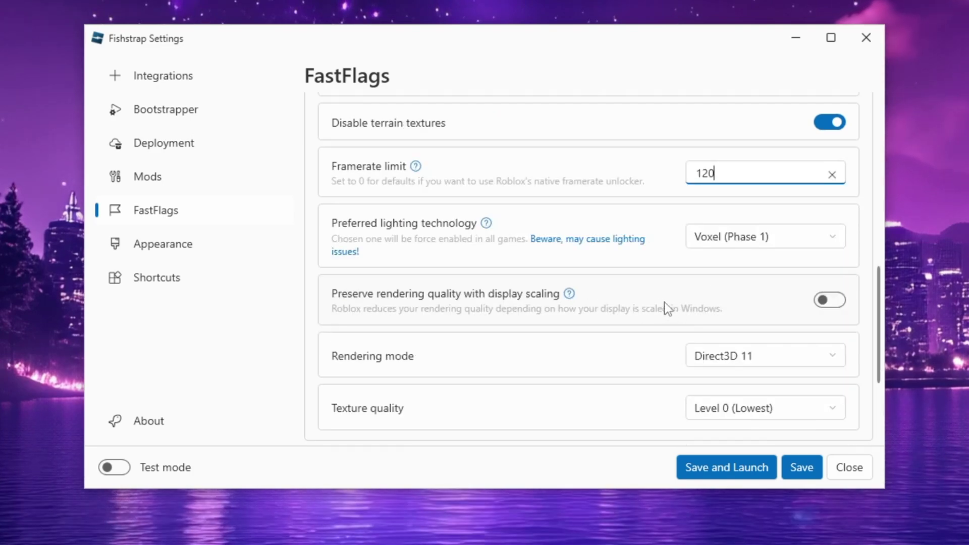
scroll(664, 302, "down", 1)
scroll(660, 318, "down", 1)
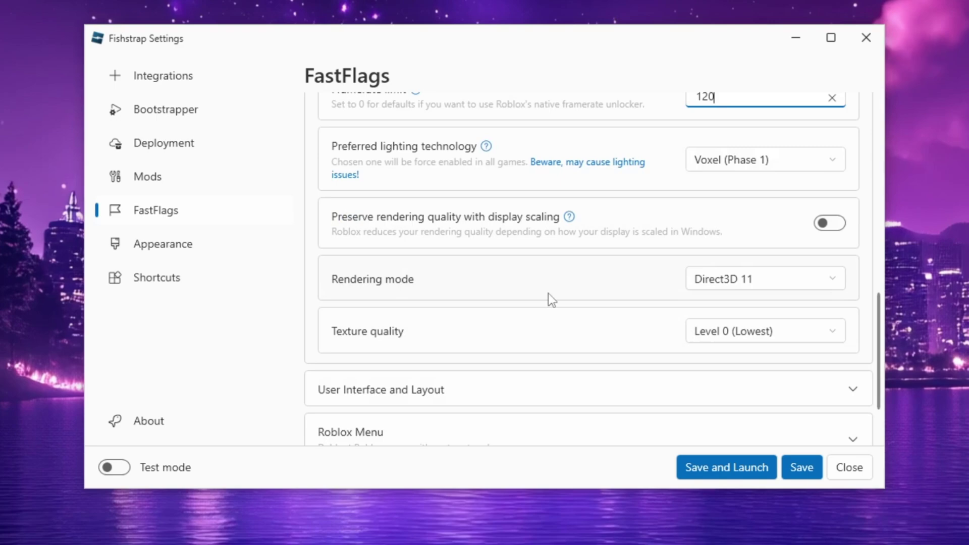
left_click(757, 282)
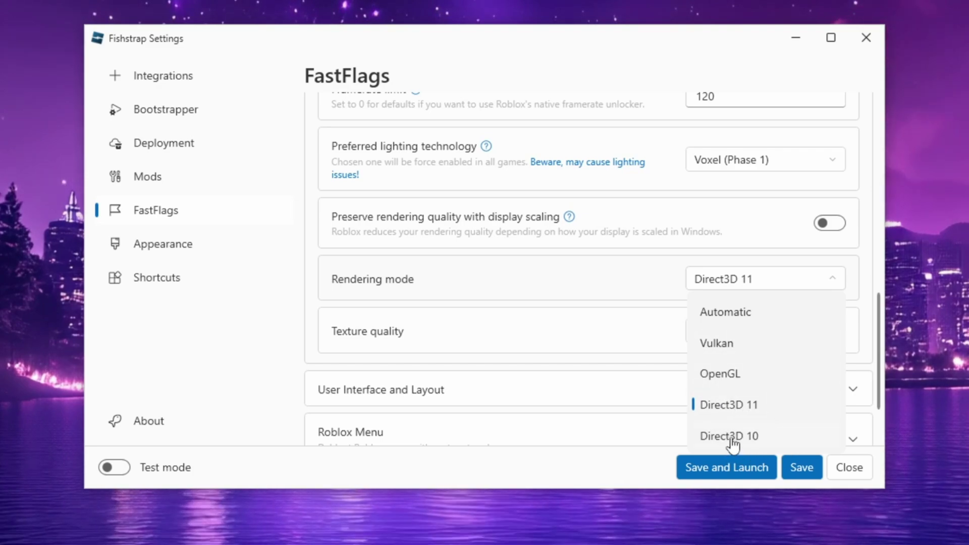
left_click(792, 285)
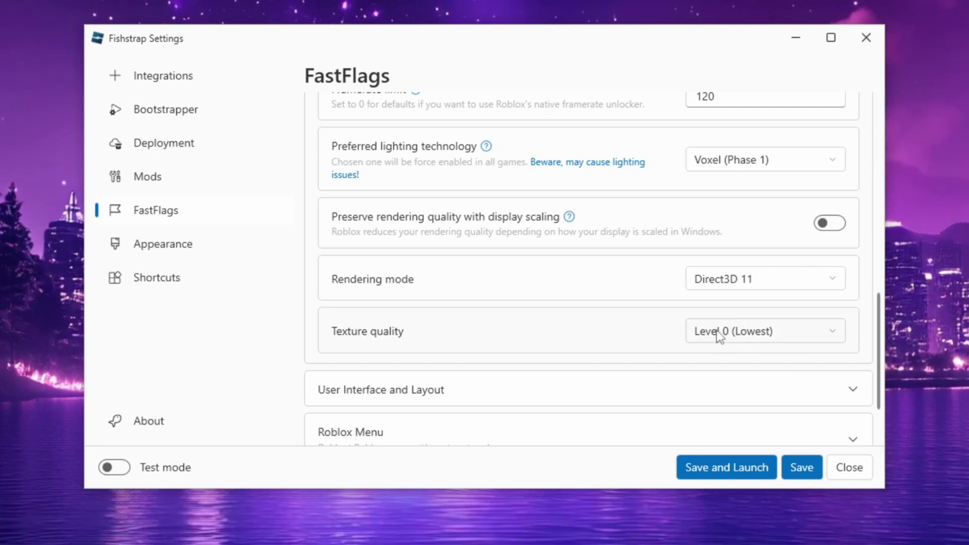
- Expand User Interface and Layout and review the full-screen titlebar, Chrome UI, Hiding GUIs and font size settings
scroll(511, 362, "down", 2)
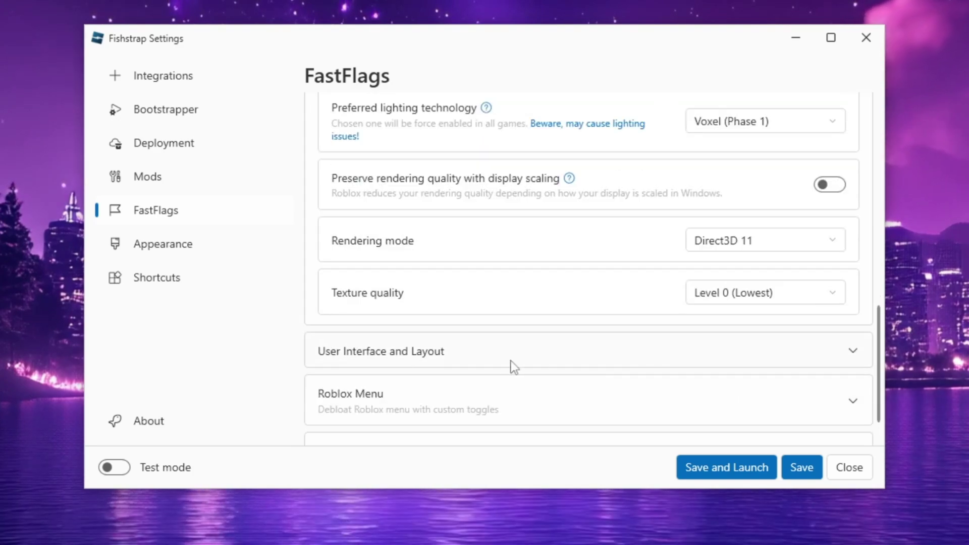
left_click(852, 318)
scroll(773, 325, "down", 3)
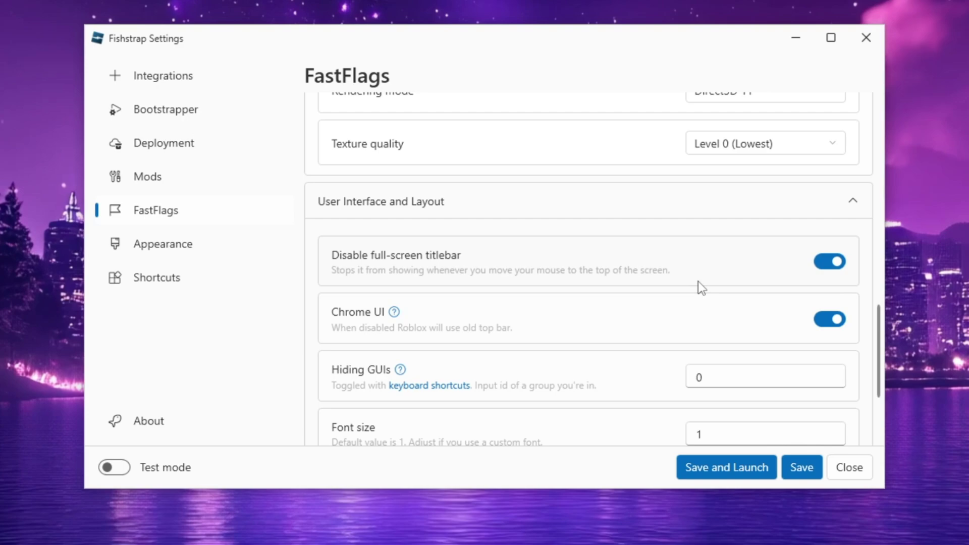
scroll(454, 292, "down", 1)
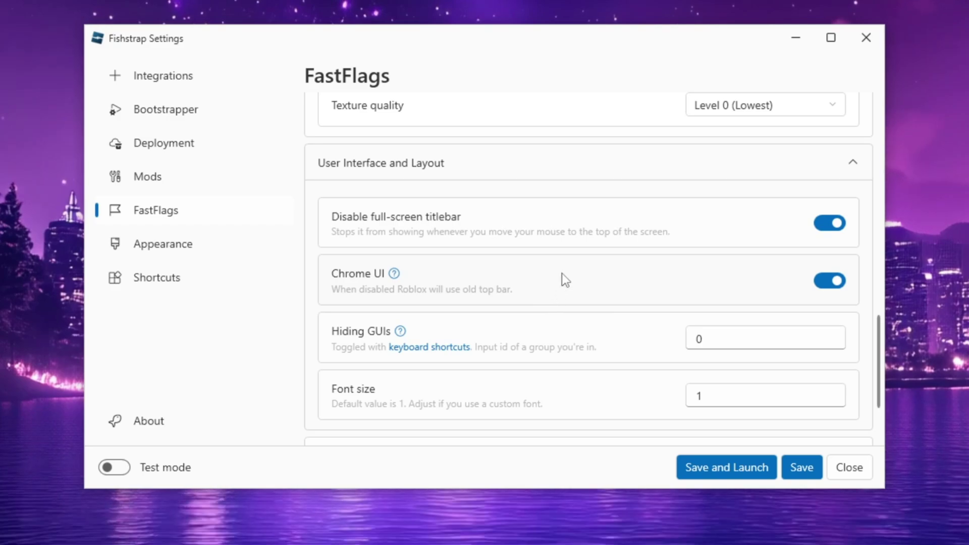
scroll(560, 278, "down", 1)
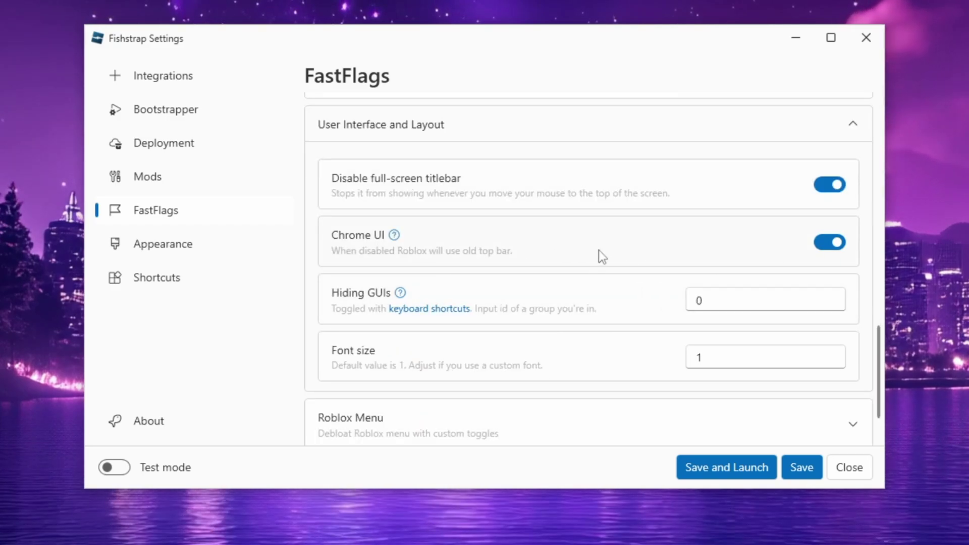
scroll(598, 250, "down", 1)
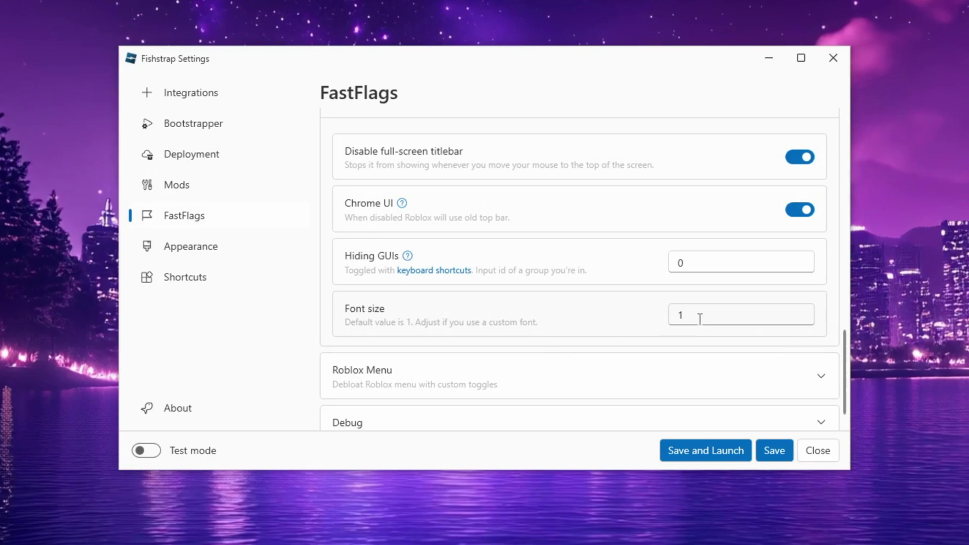
left_click(700, 318)
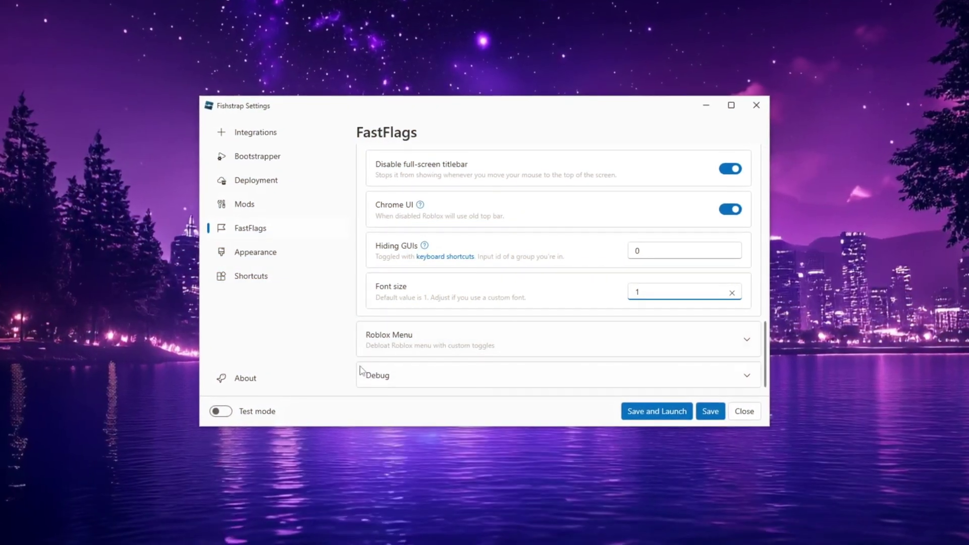
- Expand Roblox Menu in the FastFlags settings and review its toggles, from VR toggle to Chat translation
left_click(746, 339)
scroll(561, 343, "down", 1)
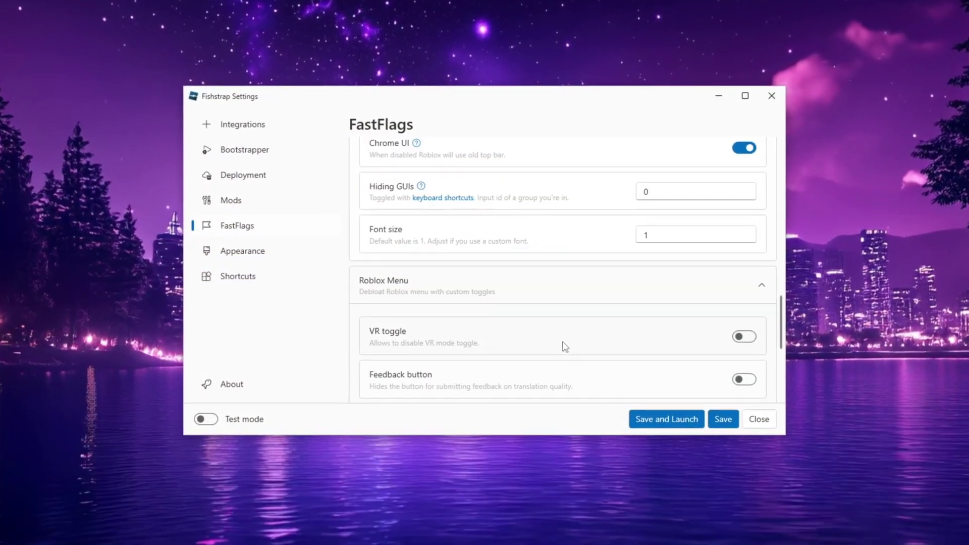
scroll(565, 346, "down", 3)
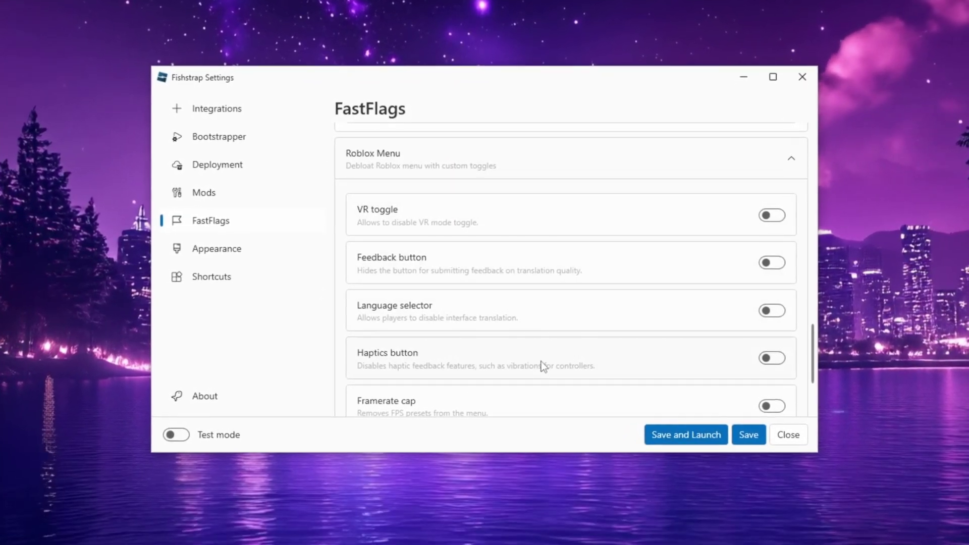
scroll(541, 365, "down", 2)
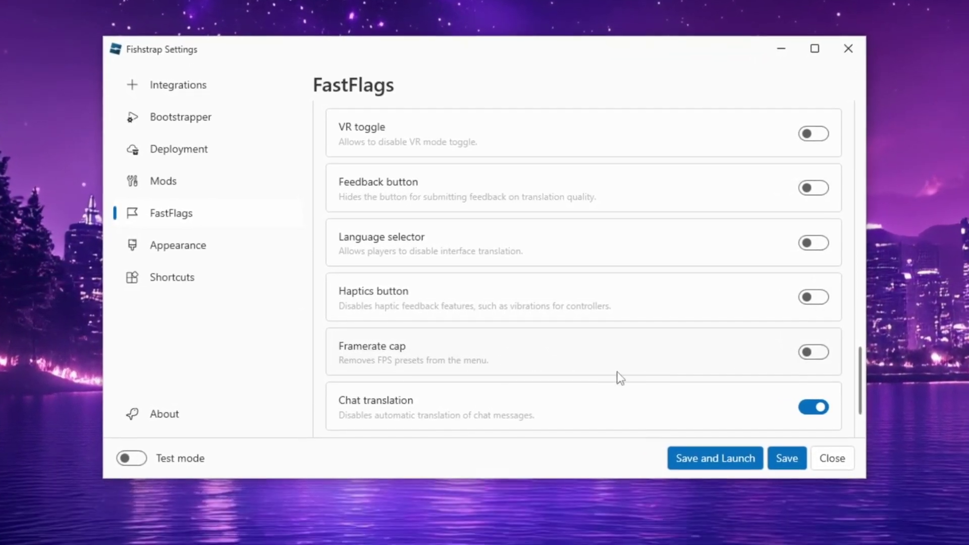
scroll(635, 379, "up", 1)
scroll(544, 372, "down", 2)
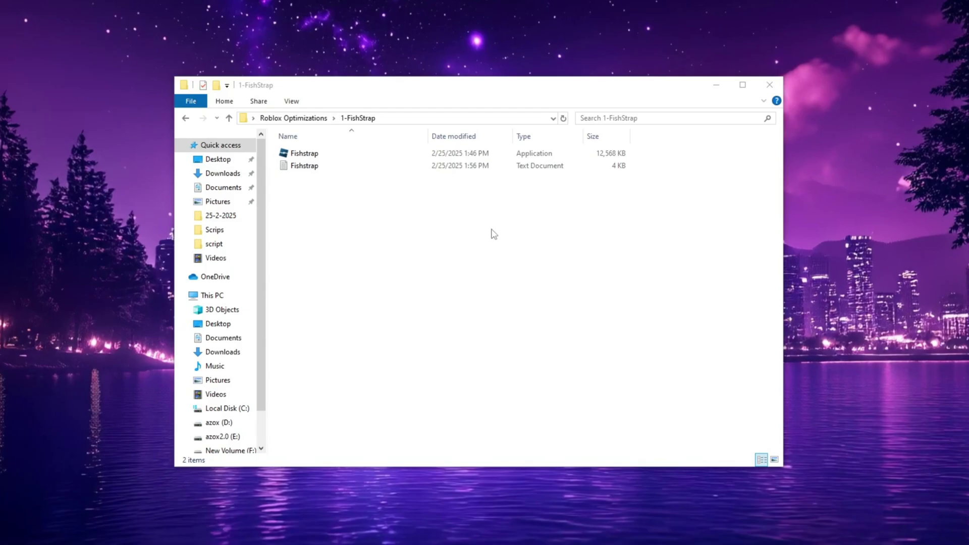
- Open the Fishstrap text document in the 1-FishStrap folder and copy all of its fast flags
left_click(358, 167)
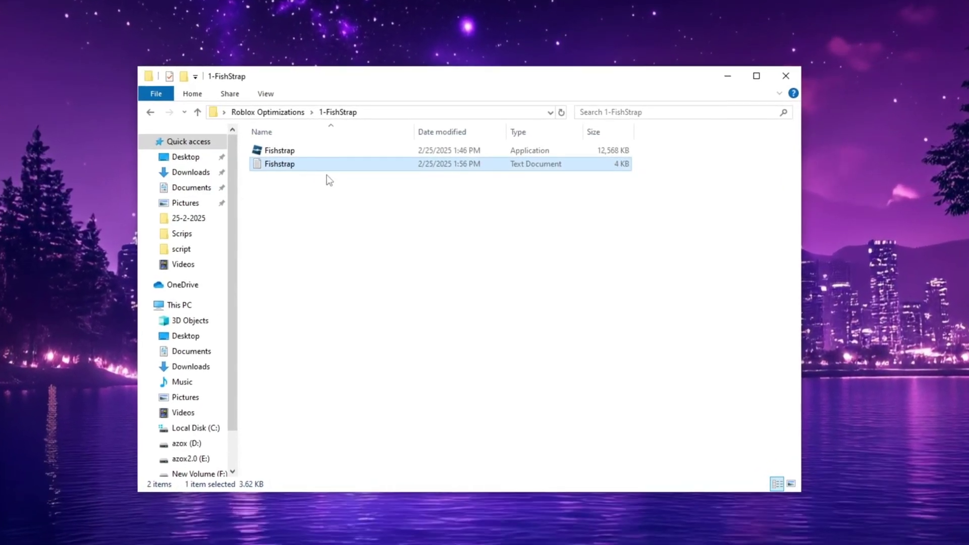
double_click(331, 165)
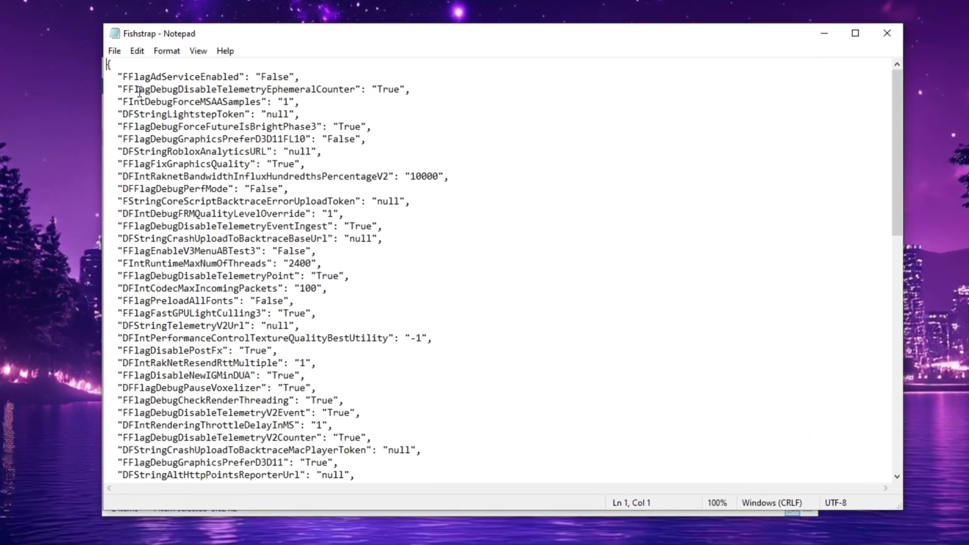
key("ctrl+a")
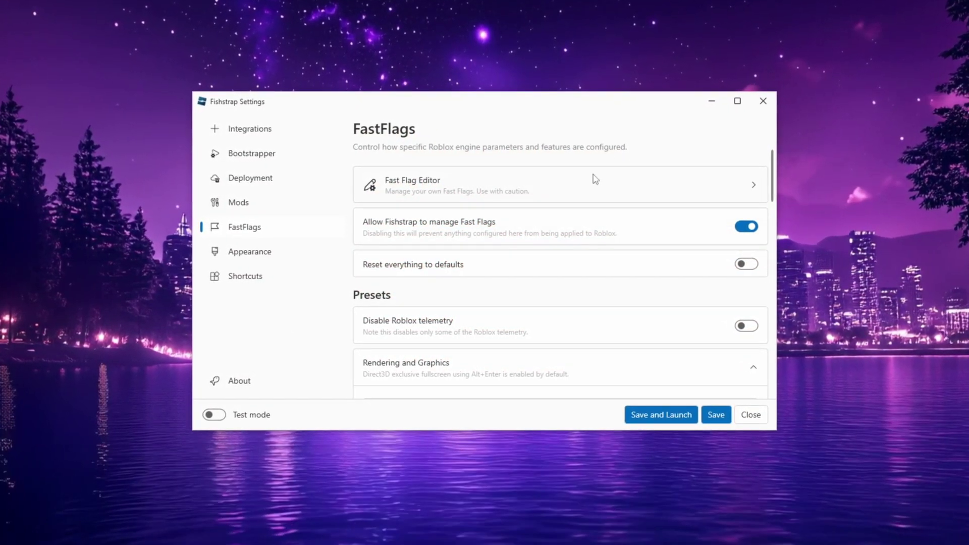
- Import the copied flags as JSON into Fishstrap's Fast Flag Editor, accepting the large configuration and overwriting conflicting values
left_click(567, 182)
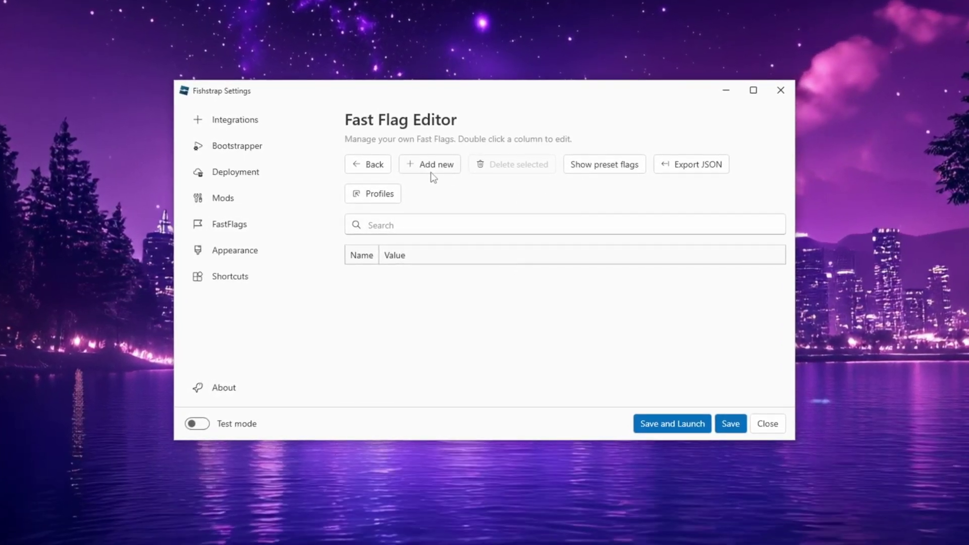
left_click(432, 172)
left_click(496, 203)
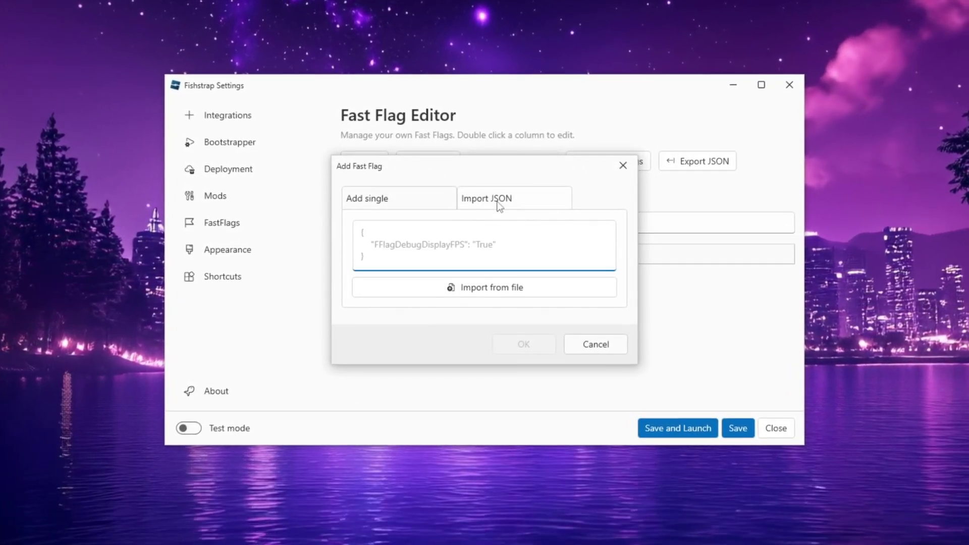
right_click(432, 238)
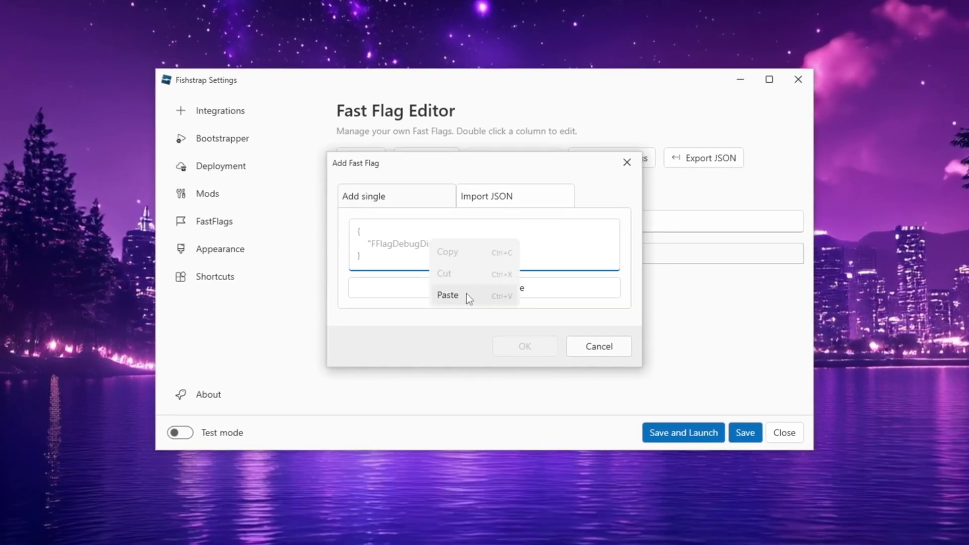
left_click(465, 294)
left_click(555, 543)
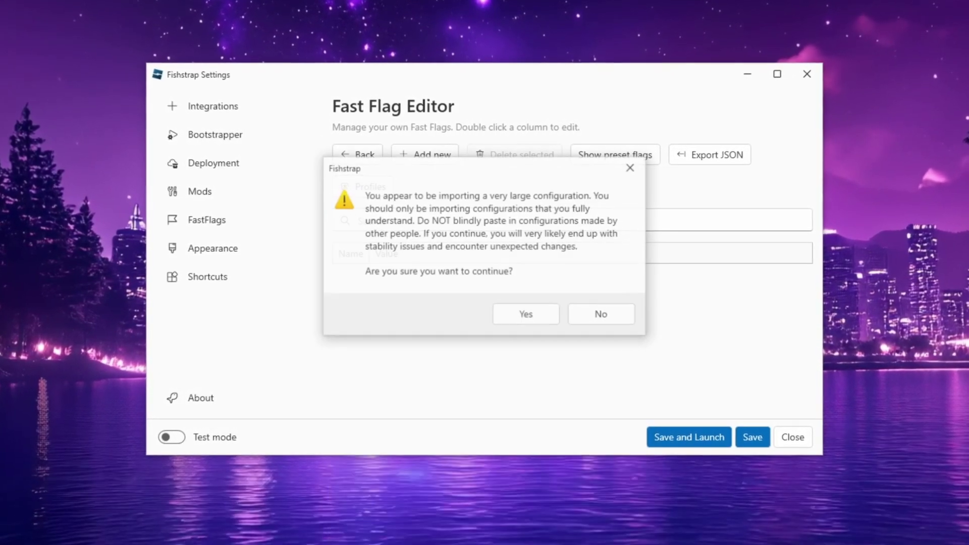
left_click(518, 315)
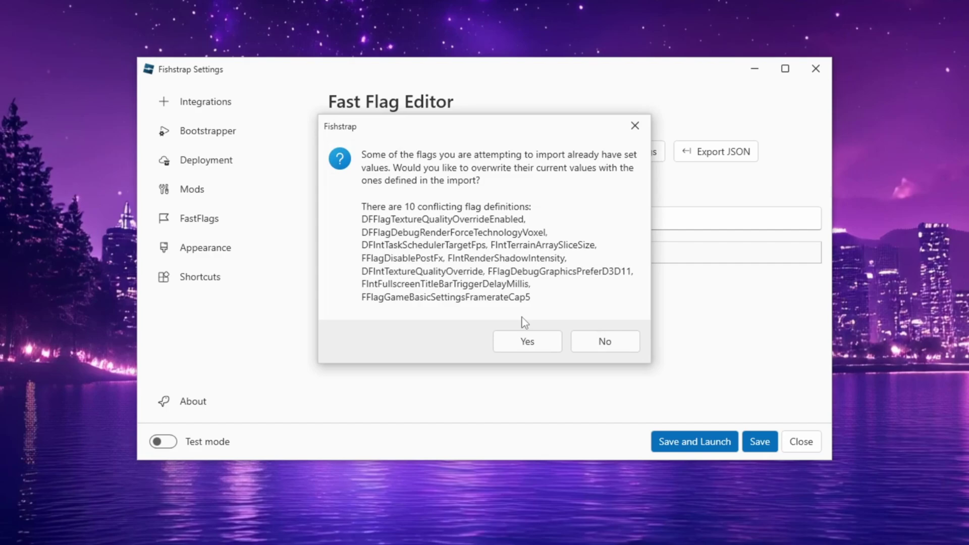
left_click(538, 341)
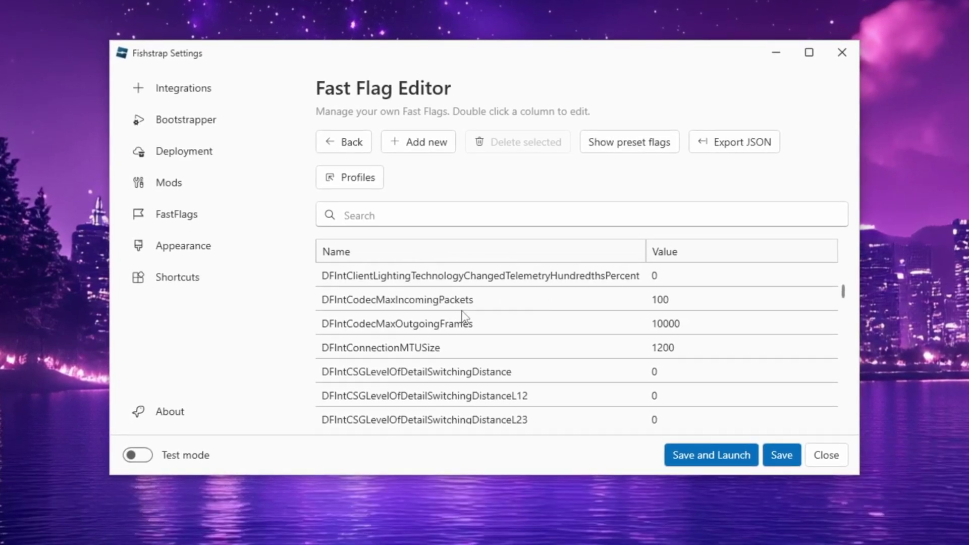
scroll(465, 317, "down", 2)
scroll(569, 317, "down", 2)
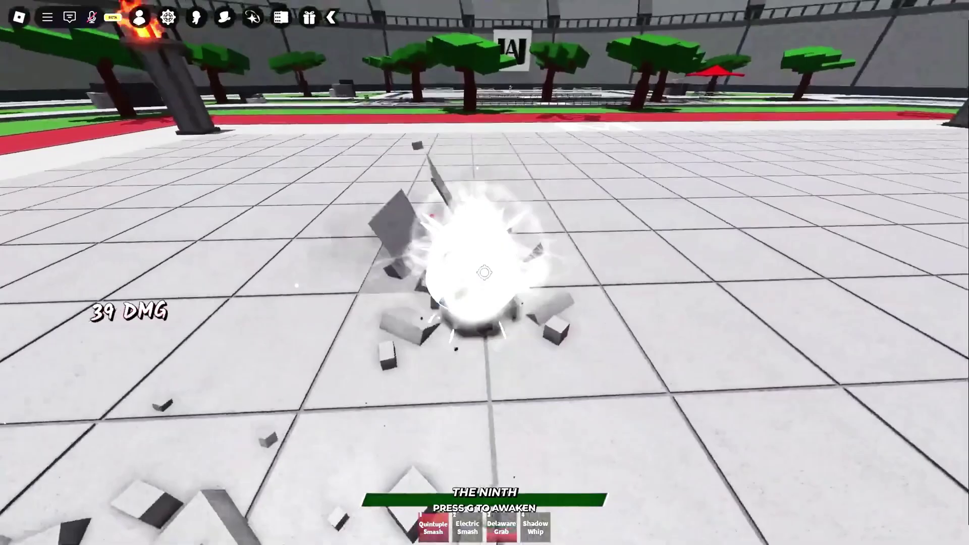
left_click(484, 273)
left_click(484, 273)
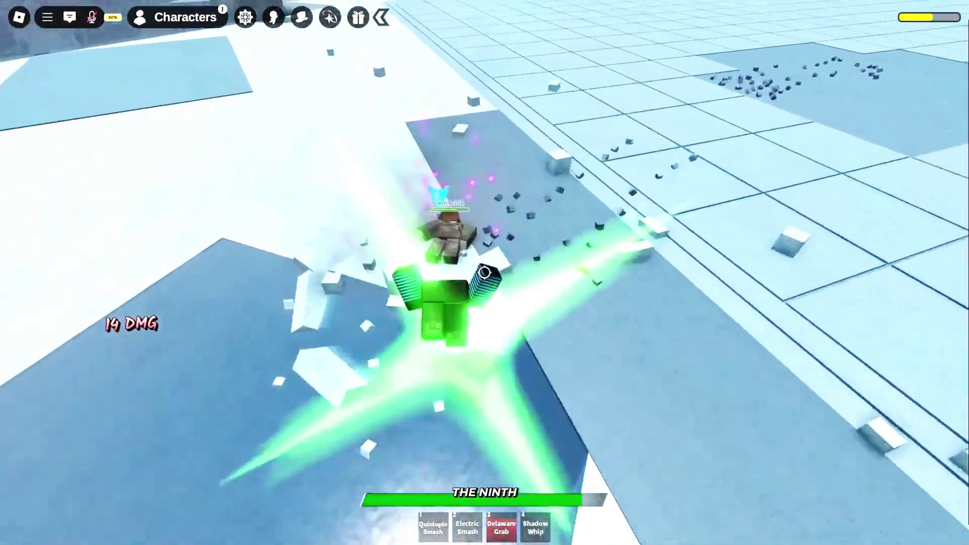
left_click(484, 272)
left_click(484, 273)
left_click(484, 273)
left_click(484, 273)
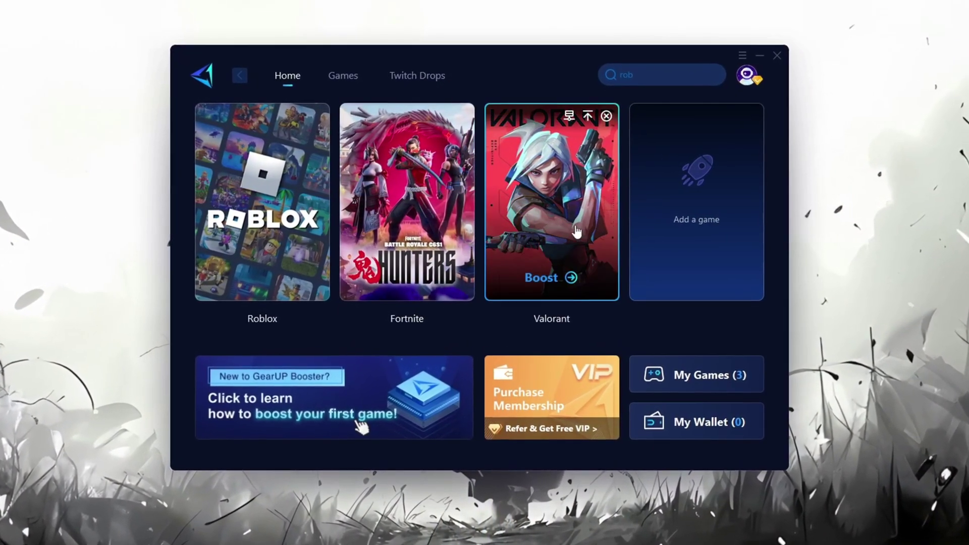
- Switch to GearUP Booster and browse its catalogue of popular games for Roblox
mouse_move(746, 75)
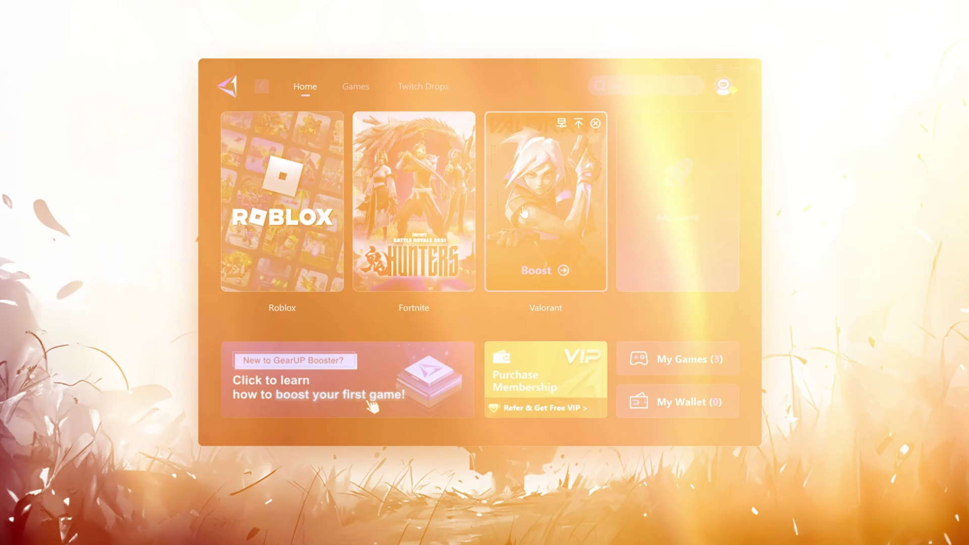
left_click(353, 85)
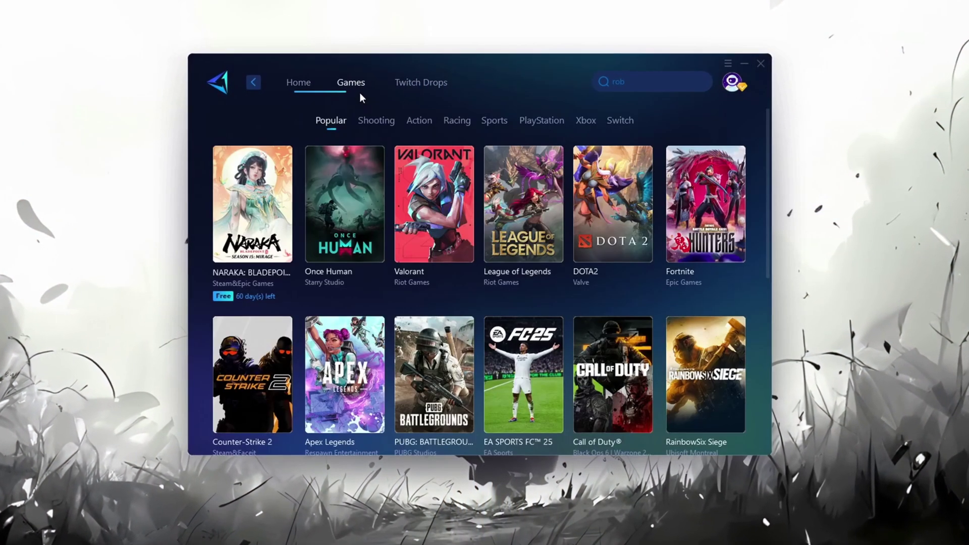
scroll(468, 262, "down", 6)
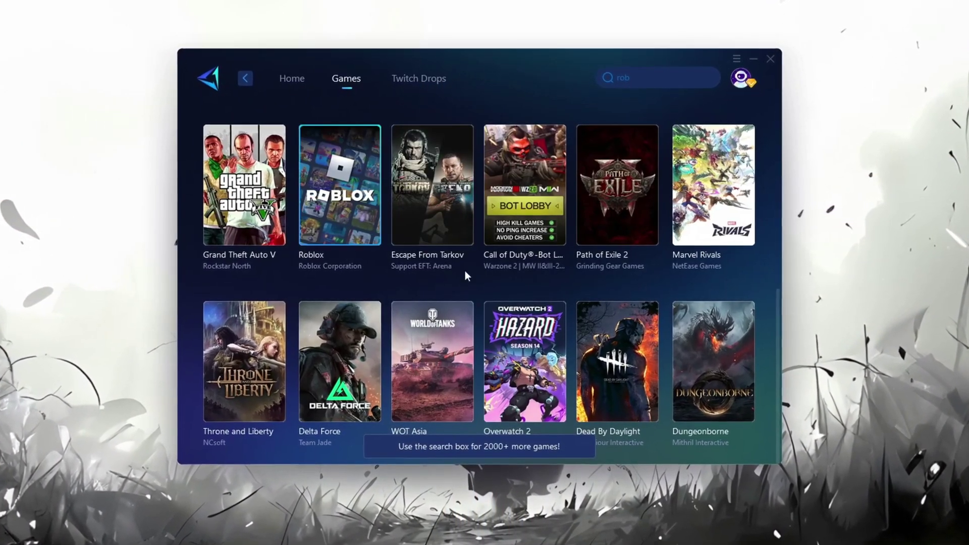
scroll(479, 252, "up", 10)
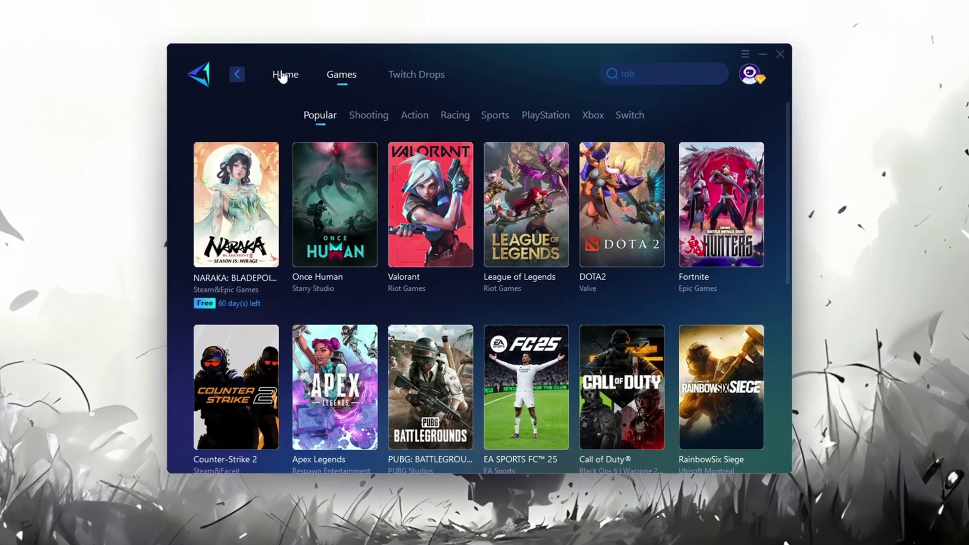
- Return to GearUP Booster's home page and start boosting Roblox
left_click(283, 76)
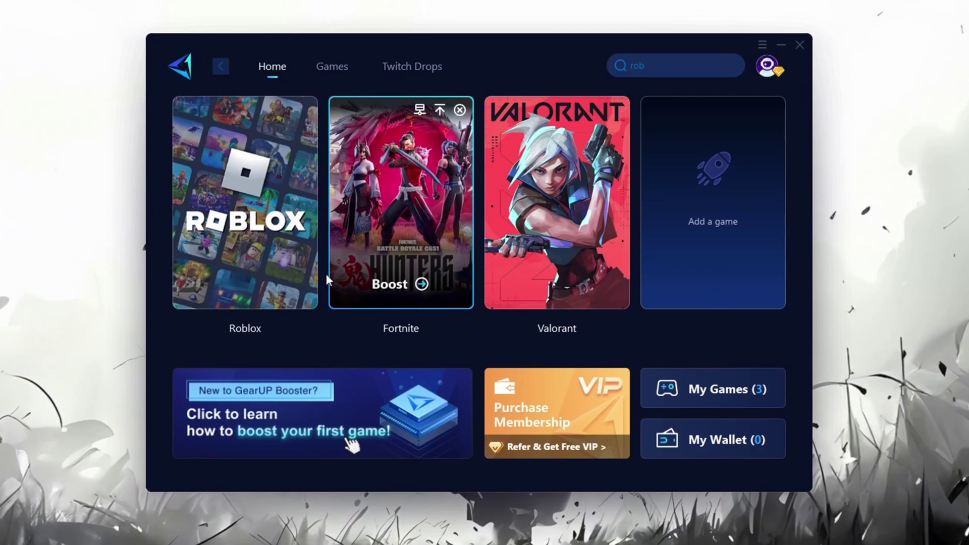
mouse_move(175, 185)
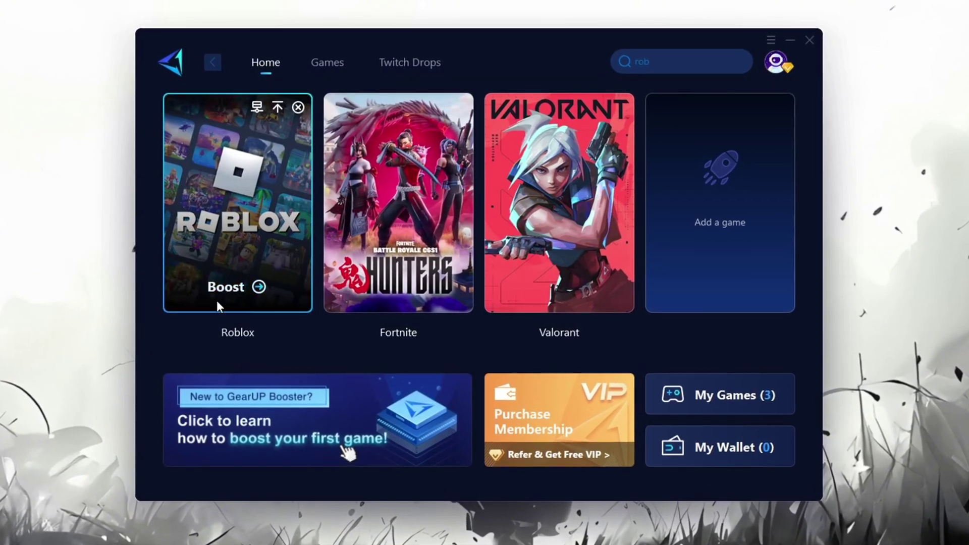
left_click(228, 287)
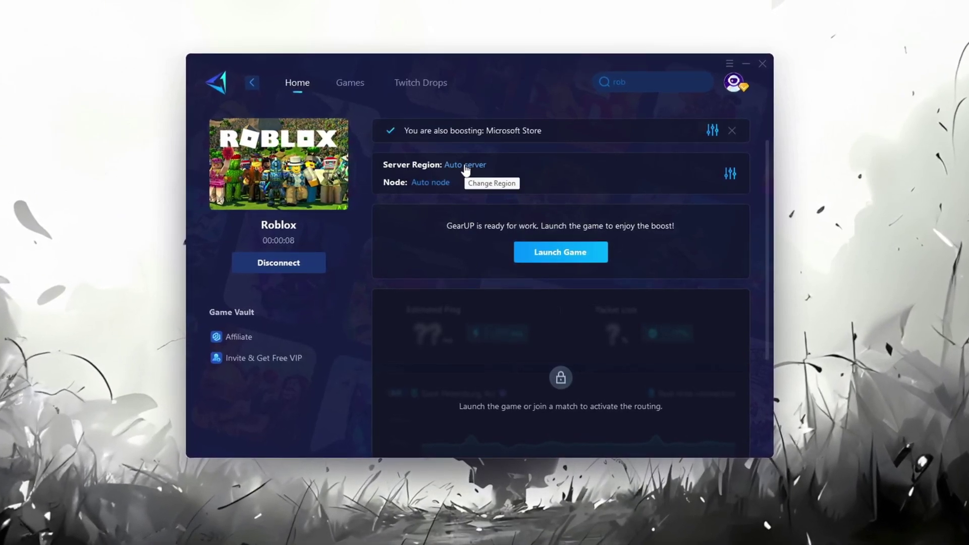
- Review the available server regions and nodes for the Roblox boost without changing the automatic choices, and close the booster window
left_click(466, 167)
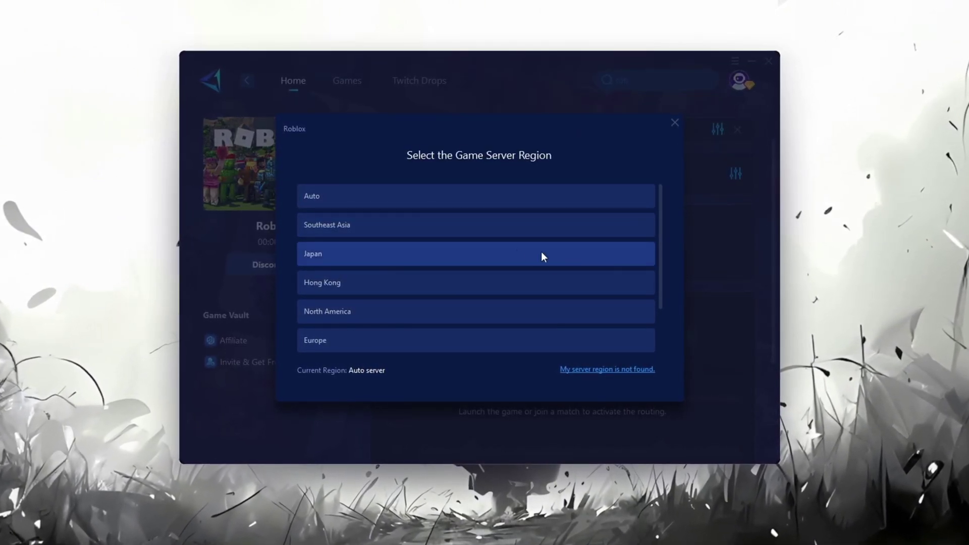
scroll(479, 237, "down", 2)
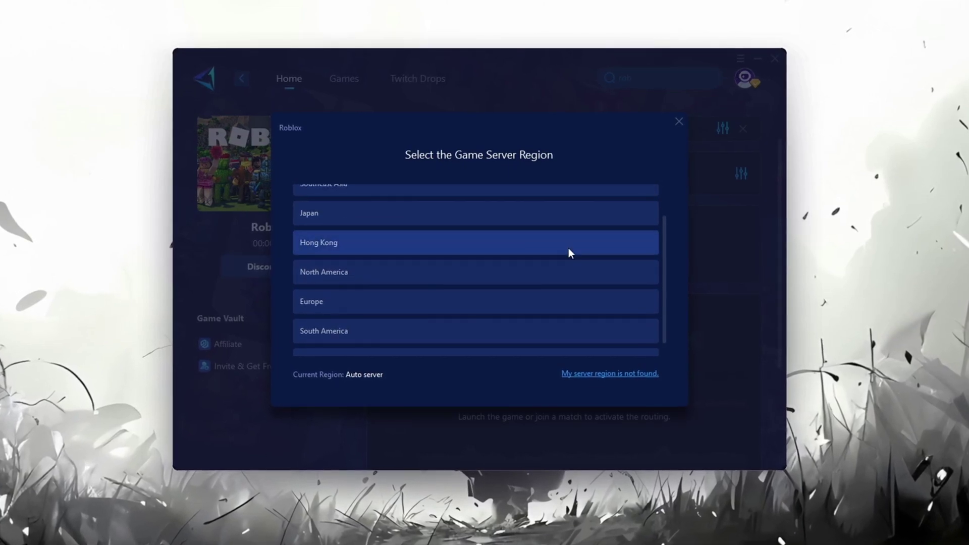
left_click(681, 123)
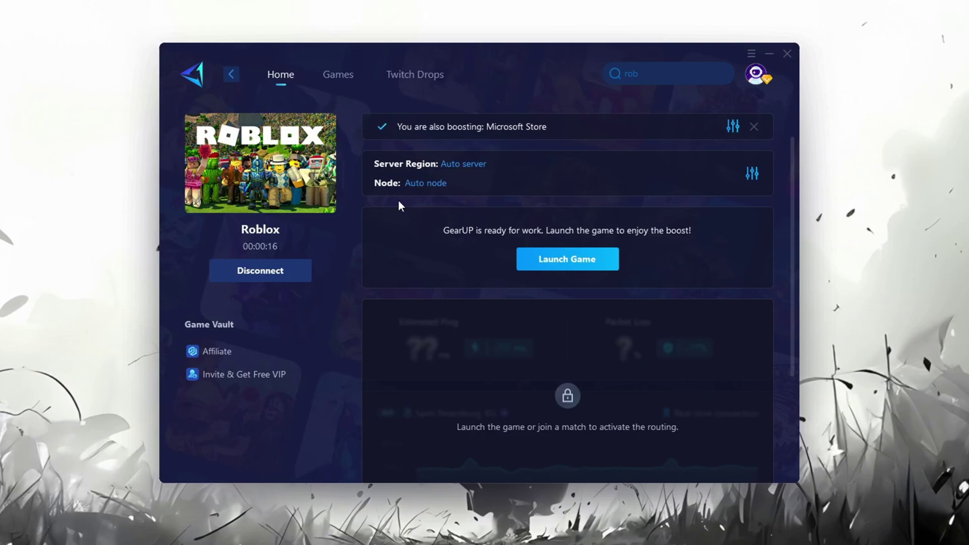
left_click(429, 186)
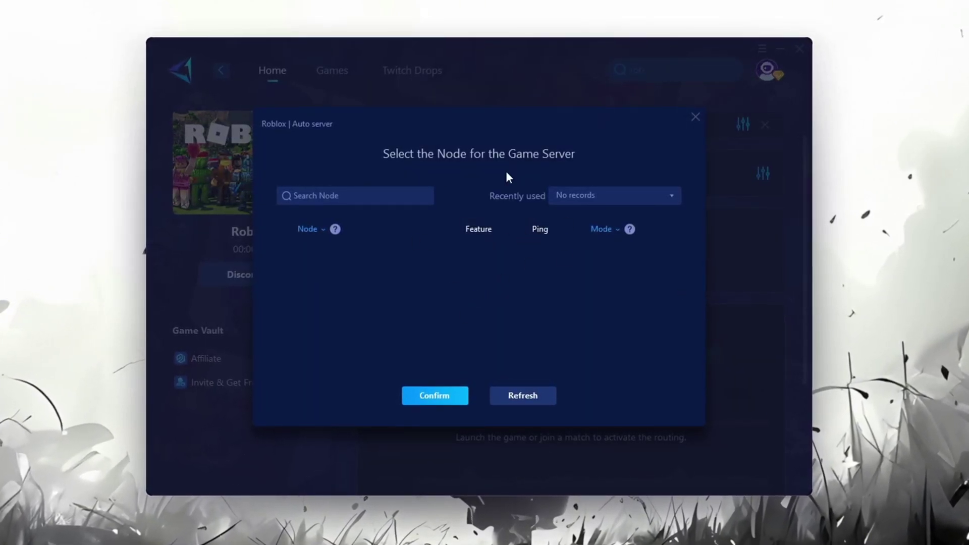
scroll(484, 282, "down", 5)
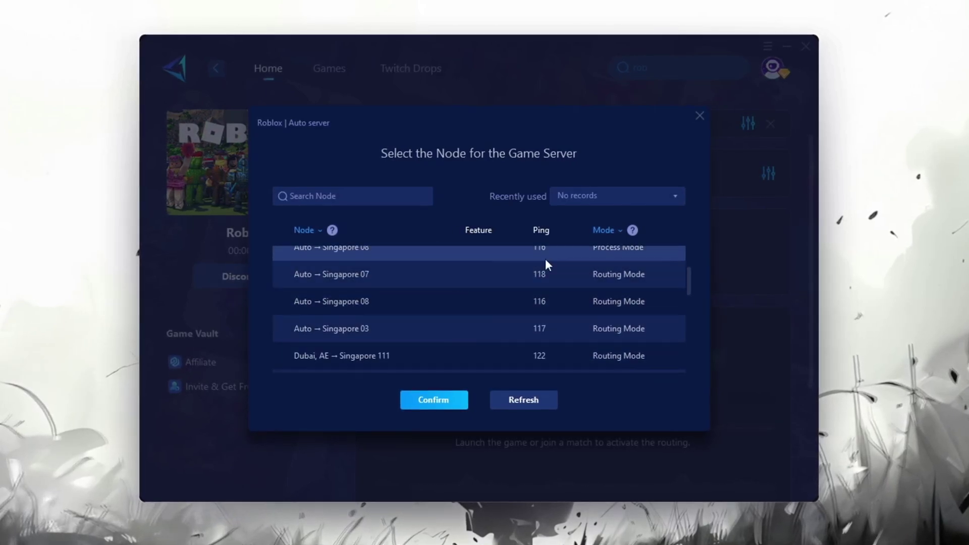
left_click(700, 116)
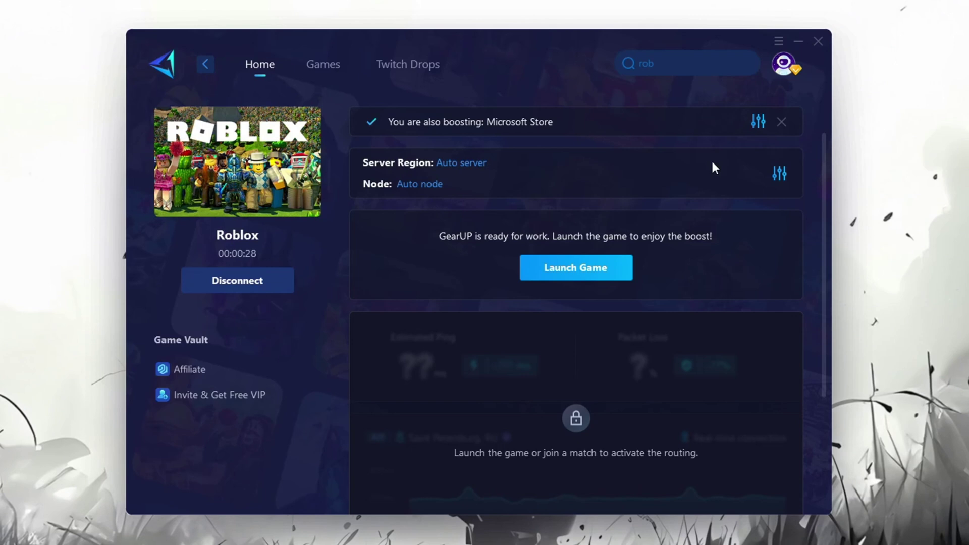
left_click(823, 43)
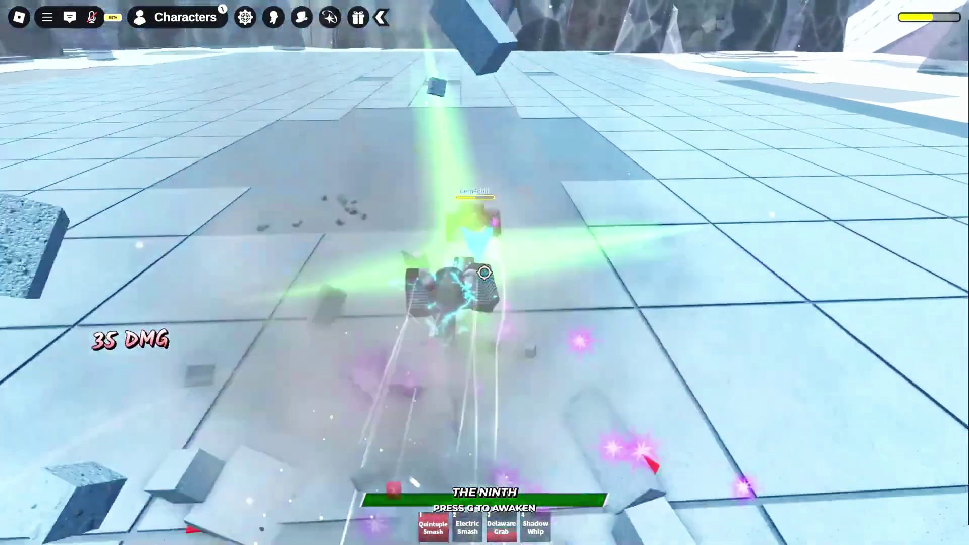
left_click(484, 272)
left_click(484, 273)
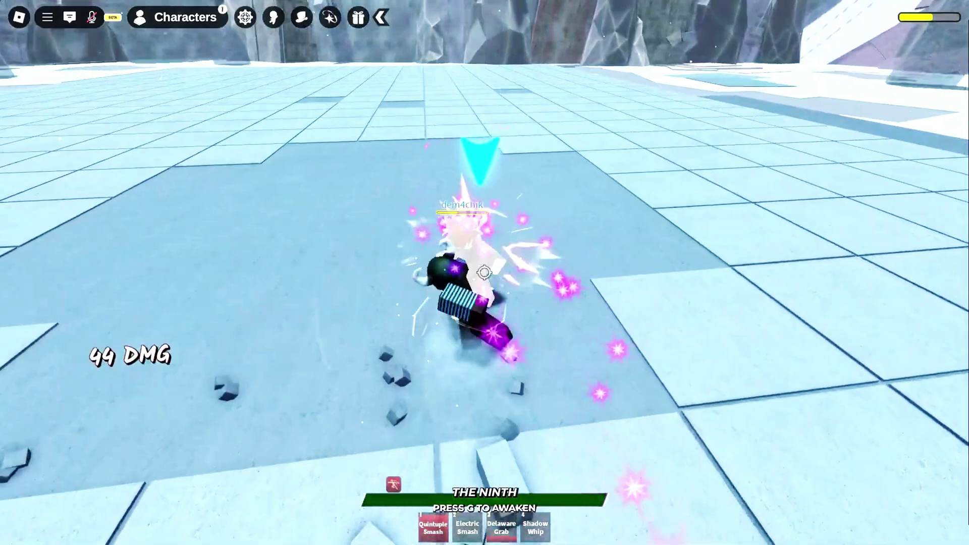
left_click(485, 273)
left_click(484, 273)
left_click(484, 272)
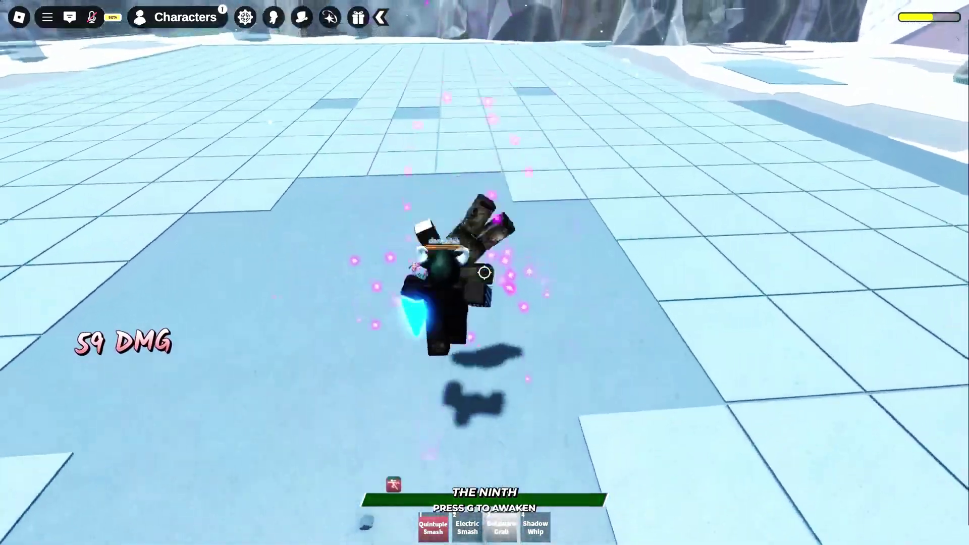
key("3")
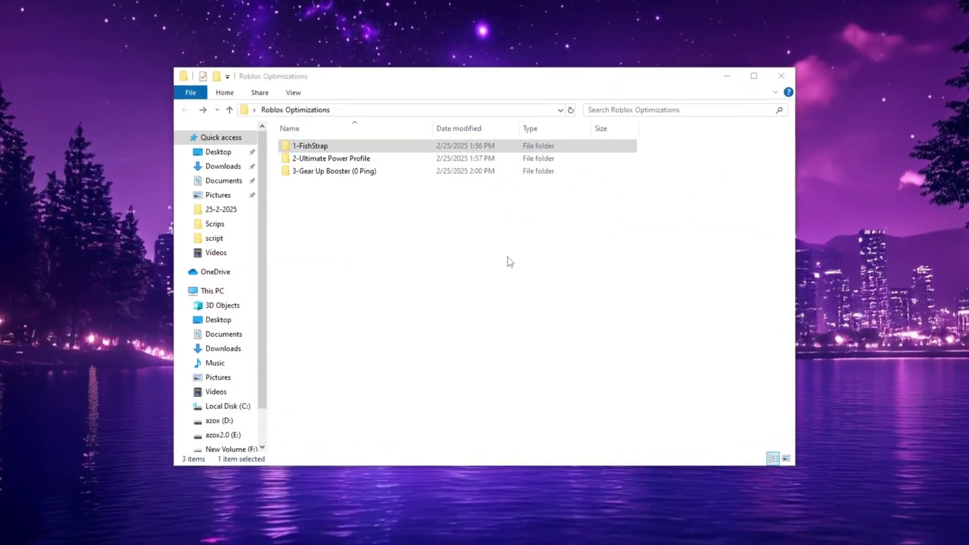
- Open the Ultimate Power Profile text document from the 2-Ultimate Power Profile folder and search Windows for cmd
left_click(379, 158)
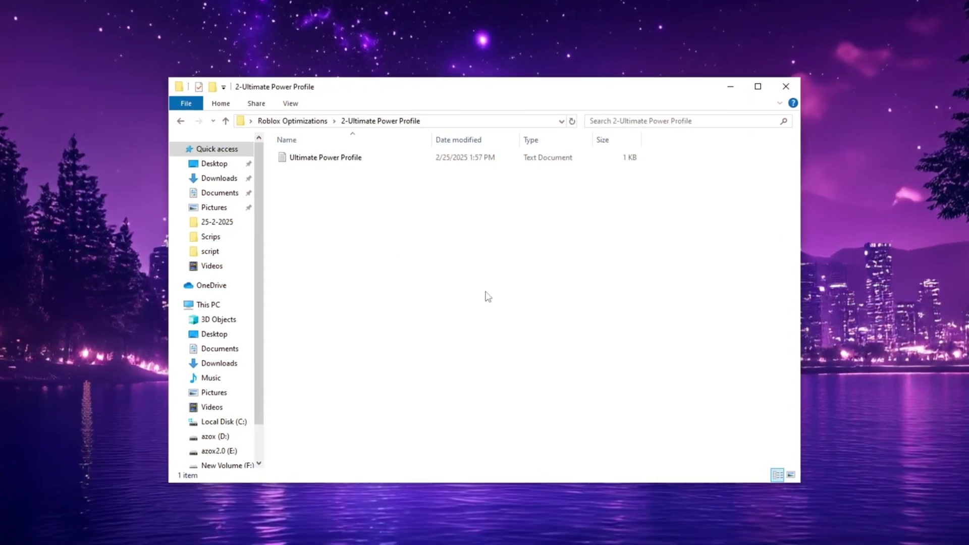
double_click(371, 158)
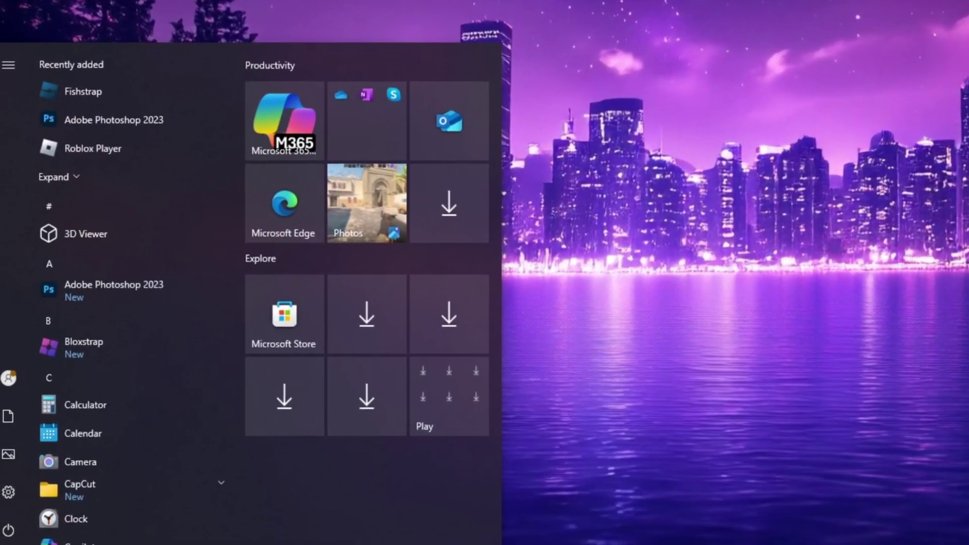
type("cmd")
right_click(294, 139)
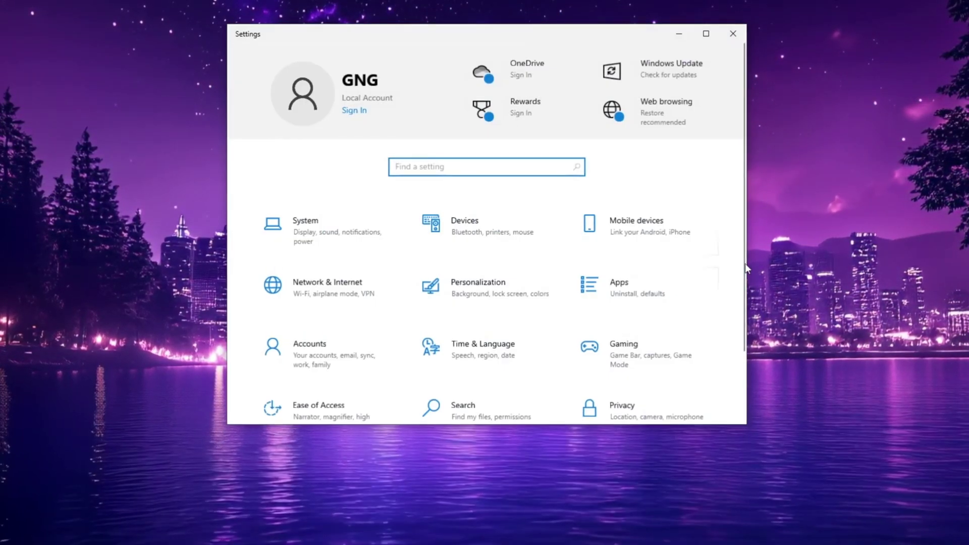
- Open the additional power settings from the System Power & sleep settings and go to the Ultimate Performance plan's settings
left_click(306, 232)
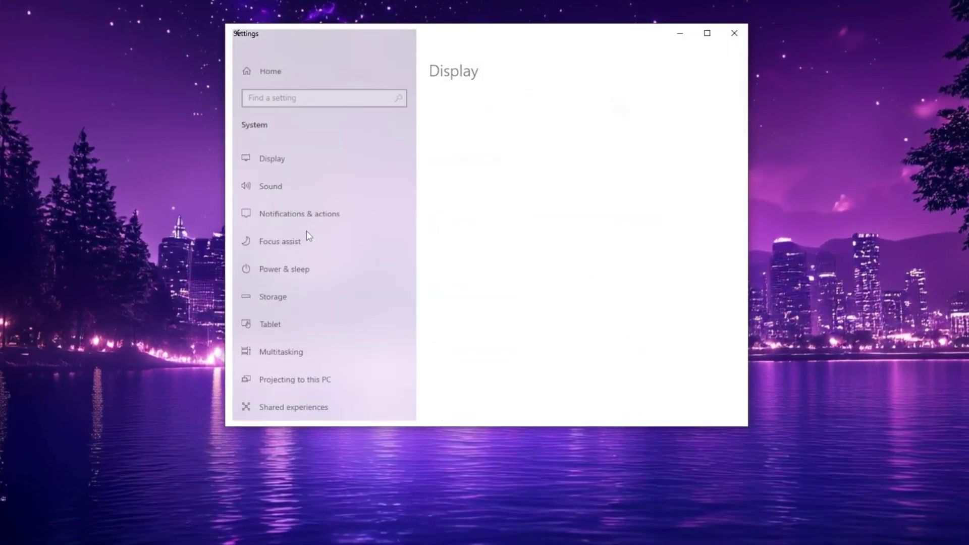
left_click(258, 273)
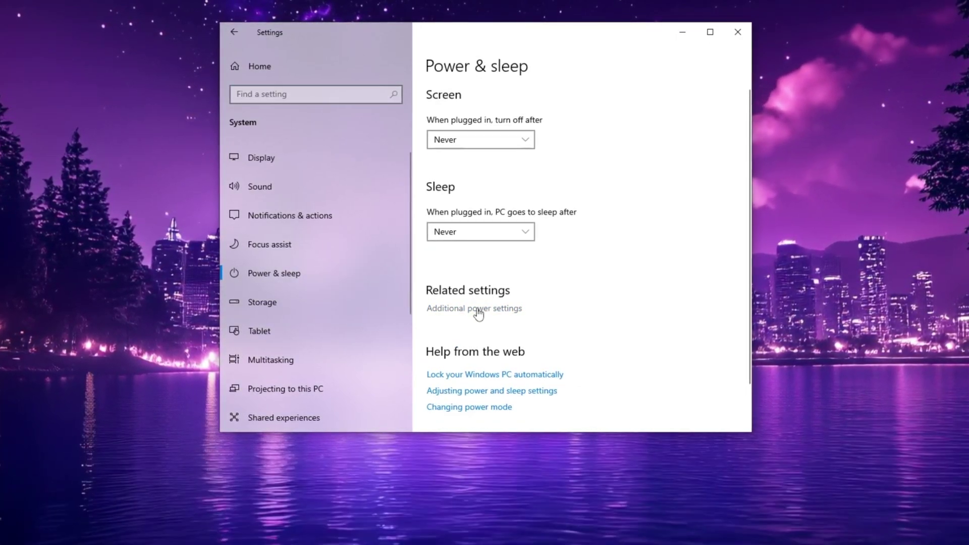
left_click(478, 310)
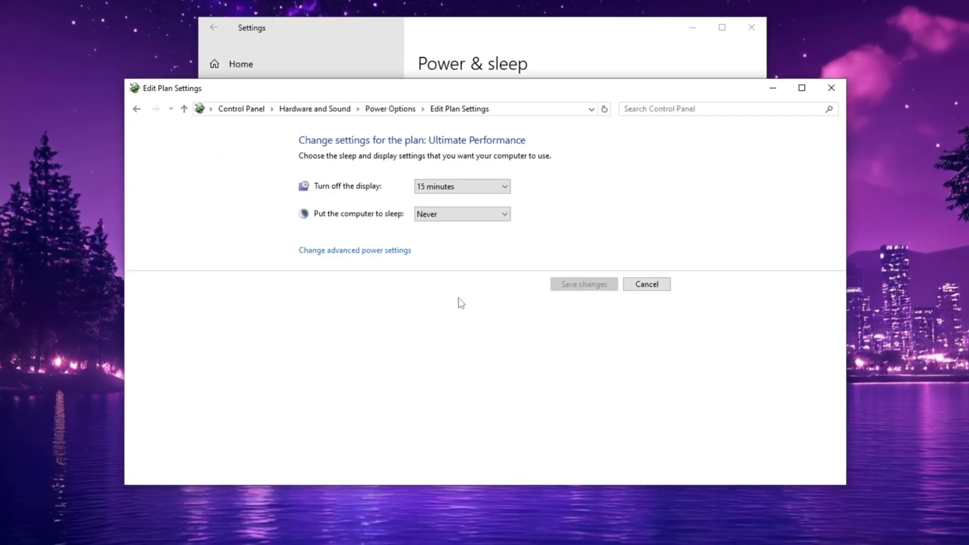
- Check the minimum processor state, system cooling policy and maximum processor state in the Ultimate Performance plan's advanced settings, and accept the dialog
left_click_drag(132, 84, 523, 154)
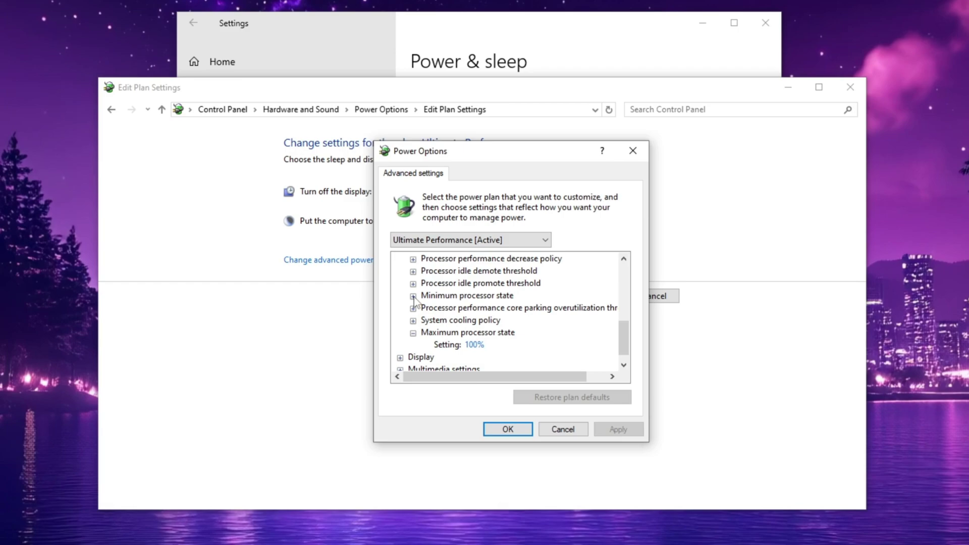
scroll(438, 329, "down", 1)
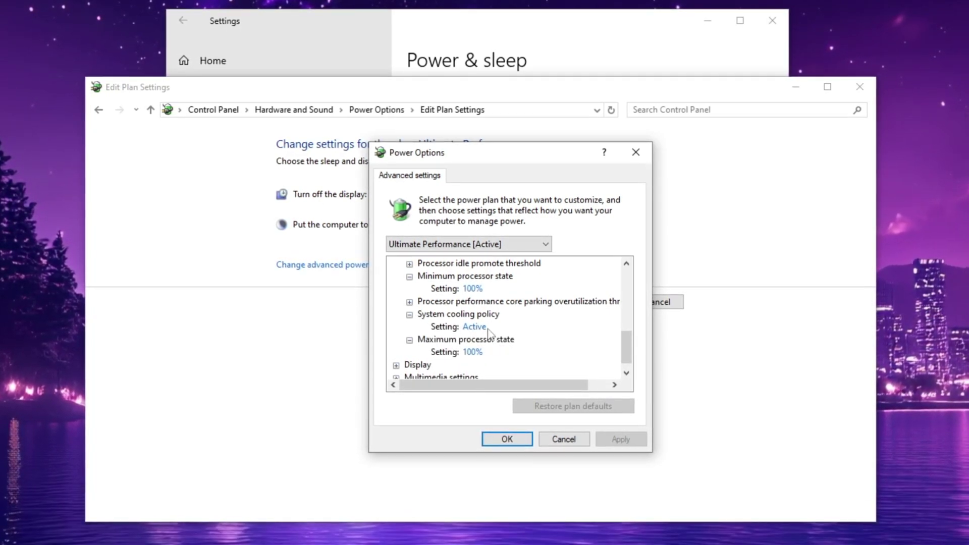
left_click(525, 442)
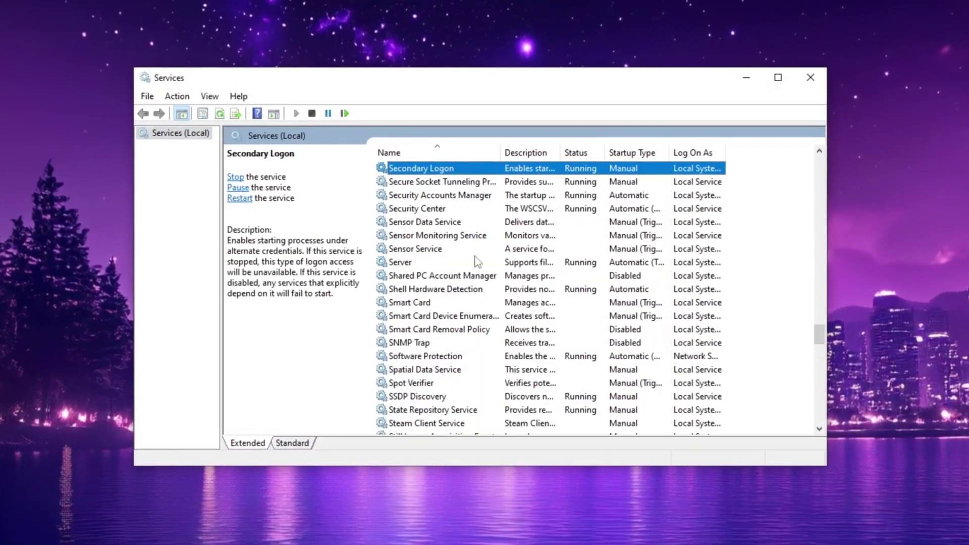
- Open the properties of the SysMain service, set its startup type to Disabled and confirm
scroll(479, 258, "down", 3)
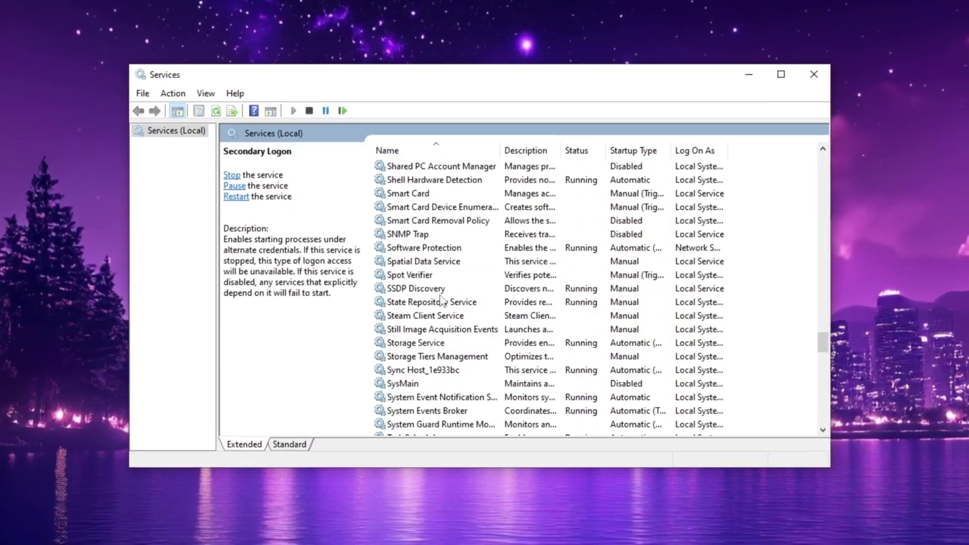
scroll(441, 301, "down", 1)
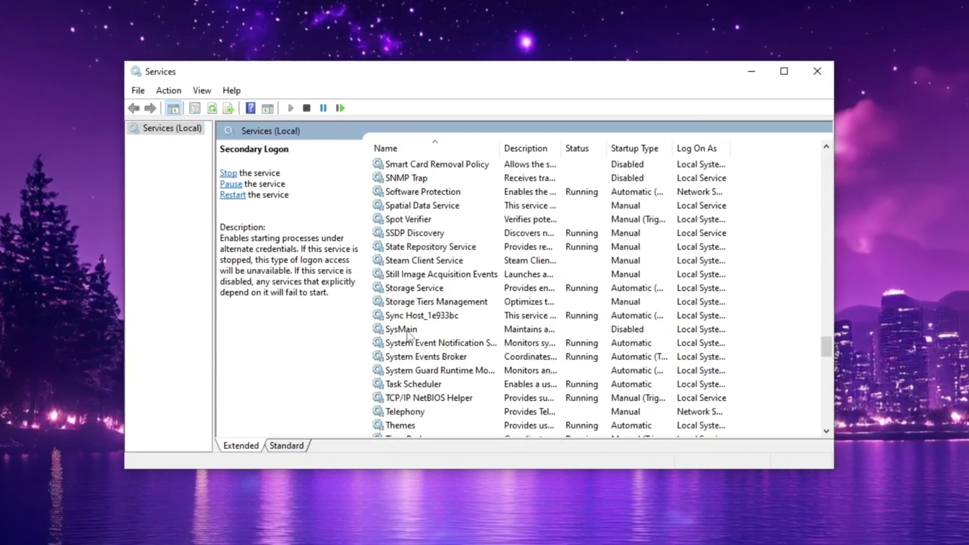
left_click(409, 333)
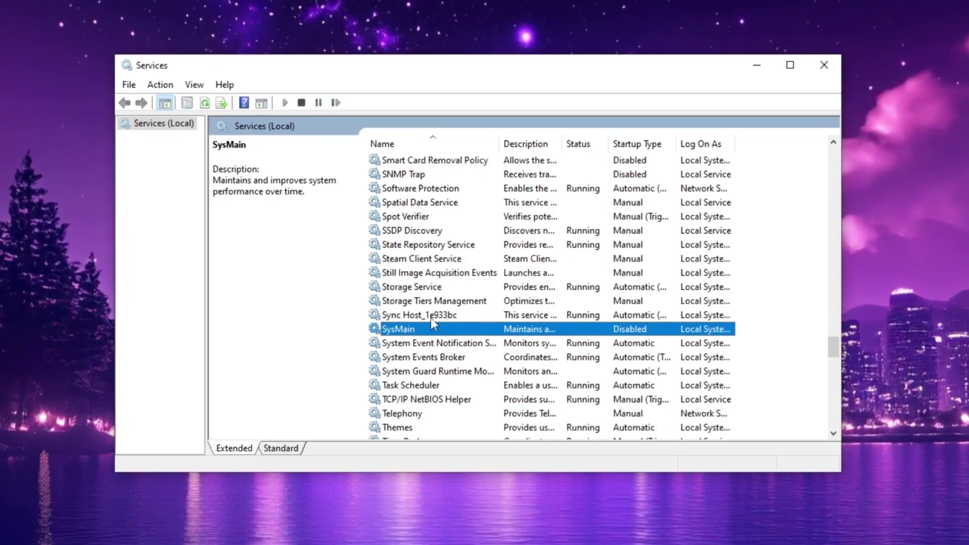
right_click(424, 329)
left_click(458, 467)
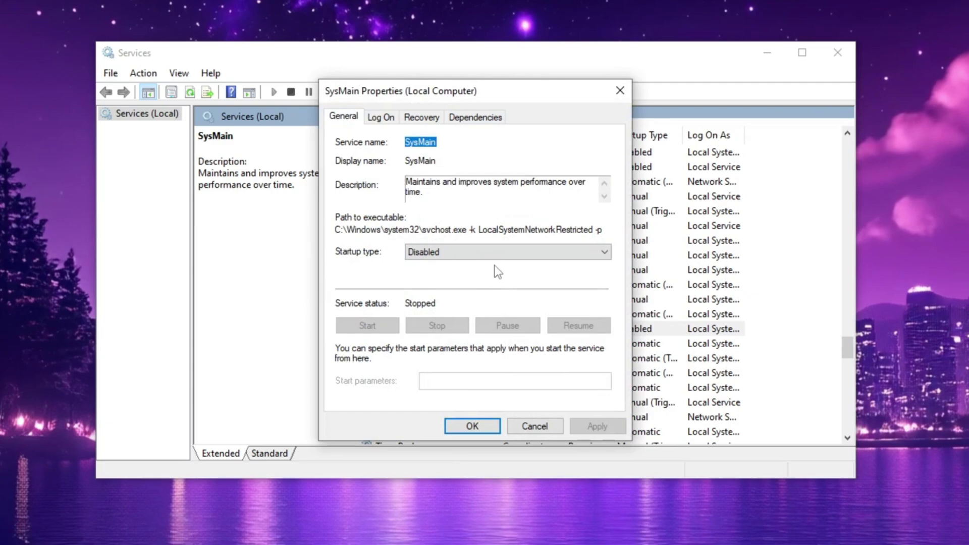
left_click(505, 253)
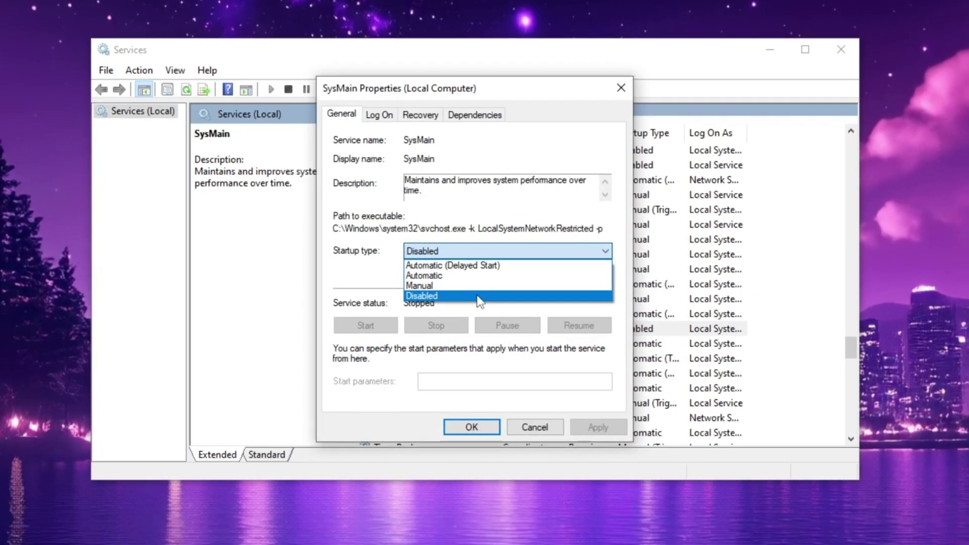
left_click(479, 298)
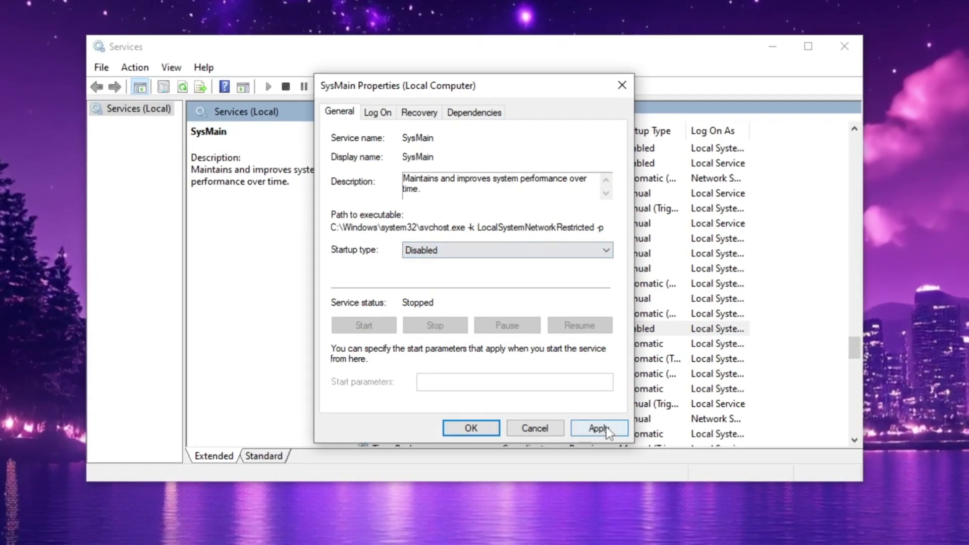
left_click(472, 427)
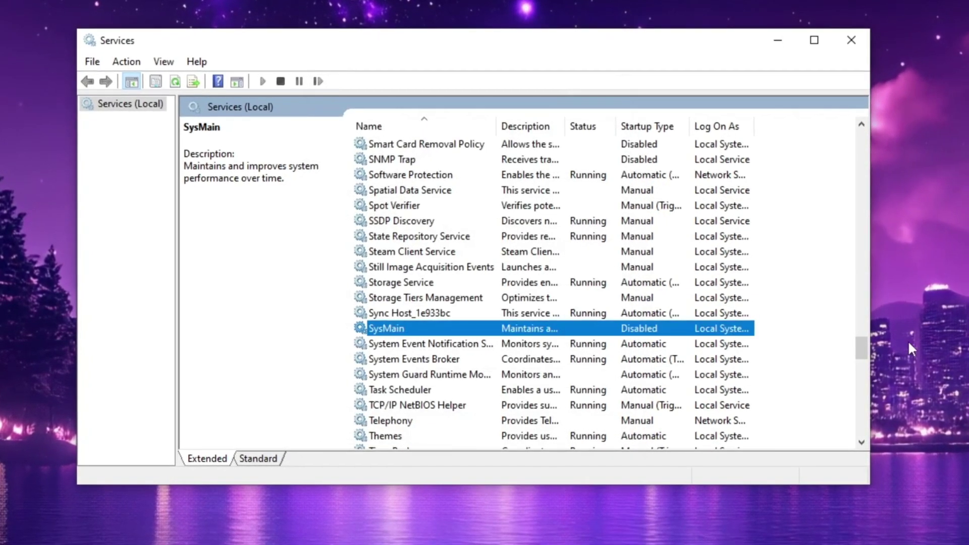